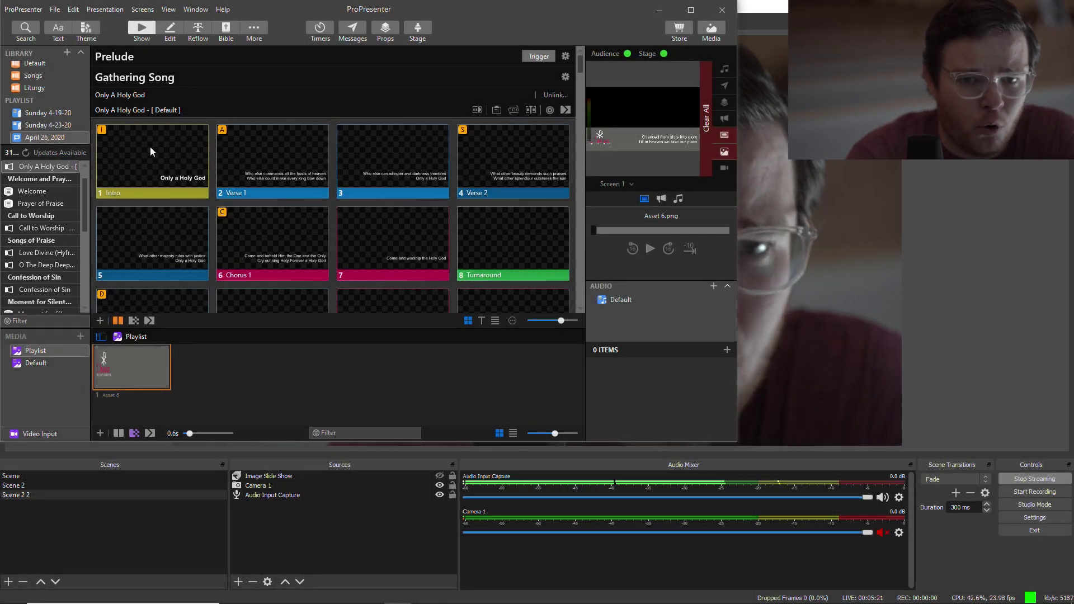
Step: Send the Intro slide of Only A Holy God live to the audience screen
left_click(150, 146)
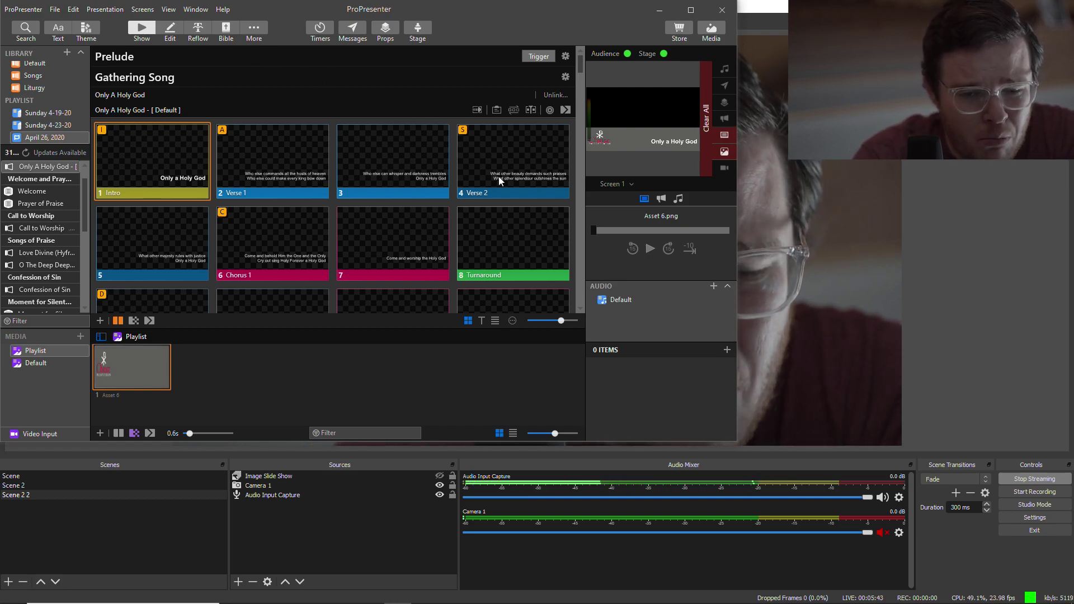
scroll(364, 183, "down", 3)
scroll(356, 183, "up", 3)
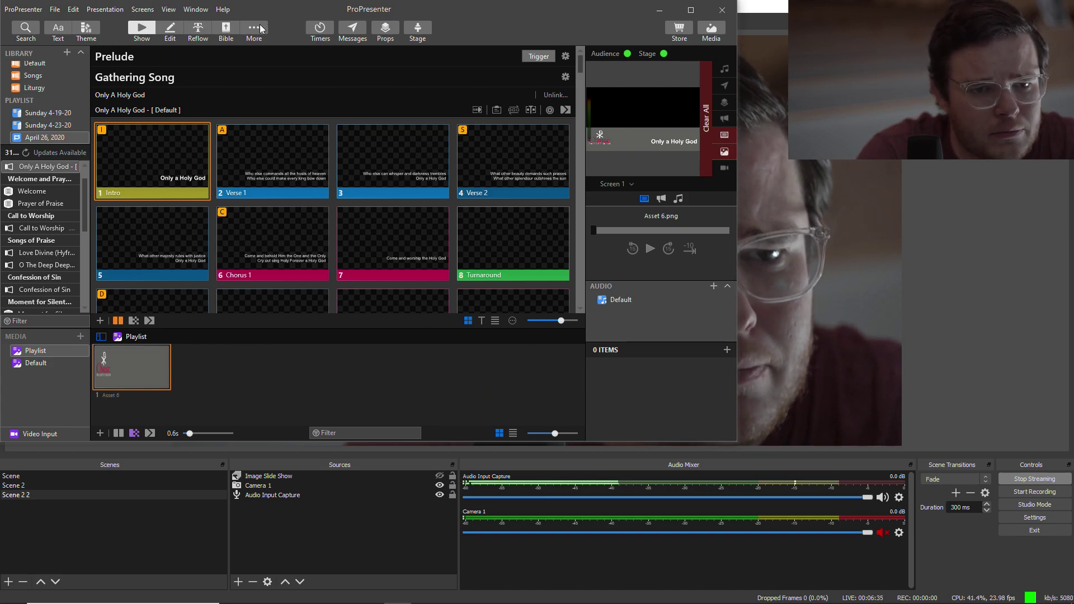
left_click(138, 10)
mouse_move(198, 99)
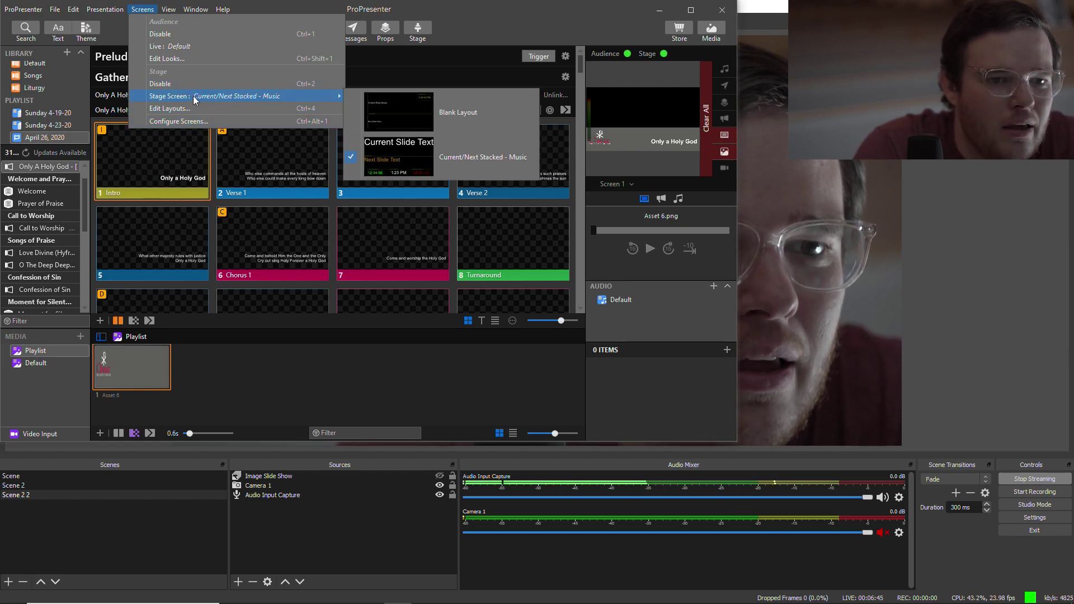
left_click(188, 121)
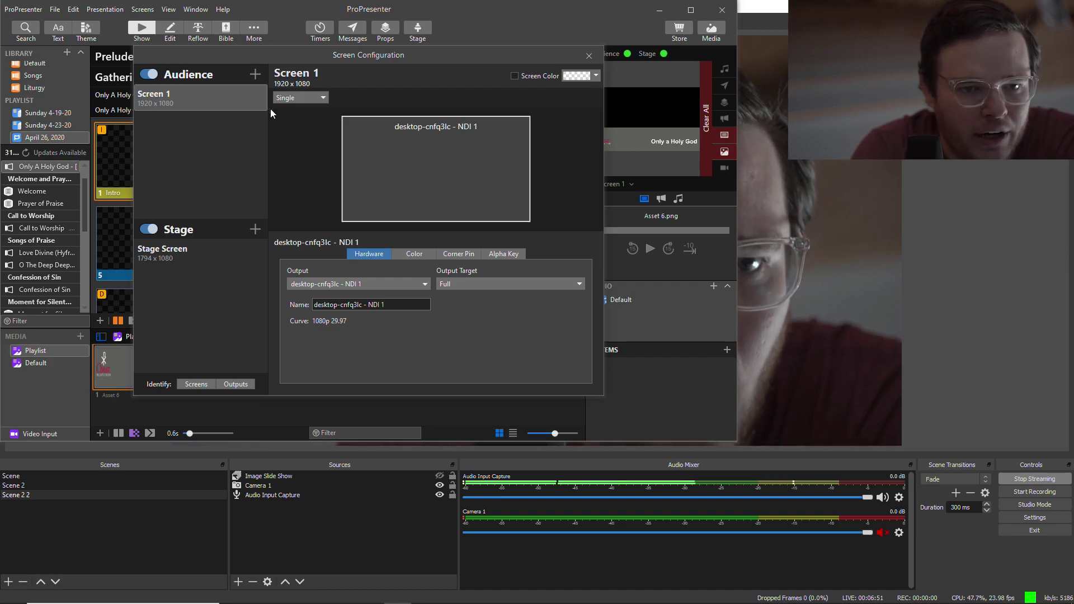
left_click(255, 75)
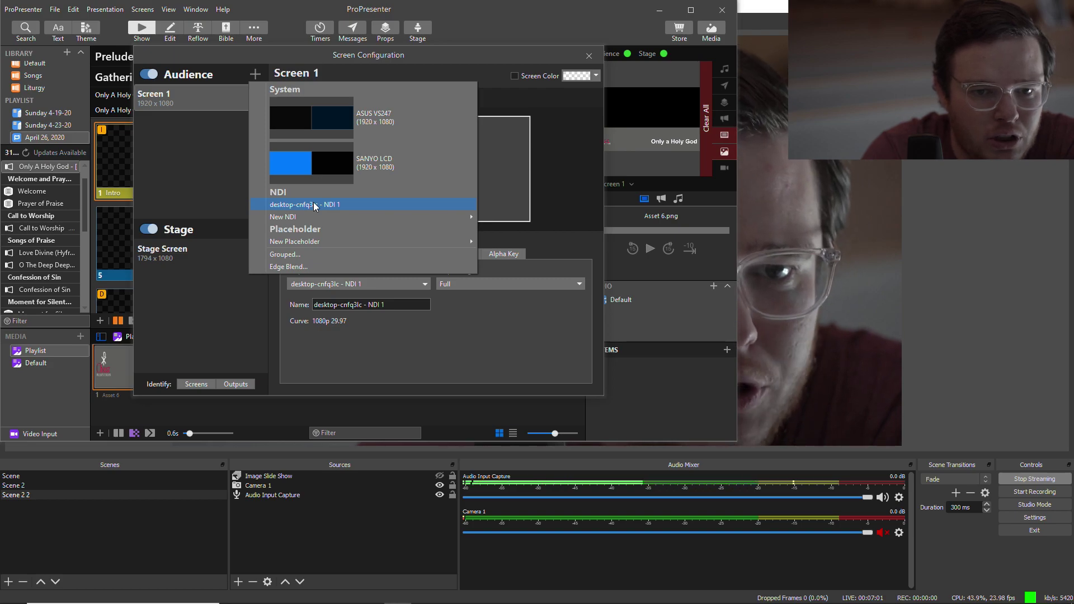
left_click(199, 100)
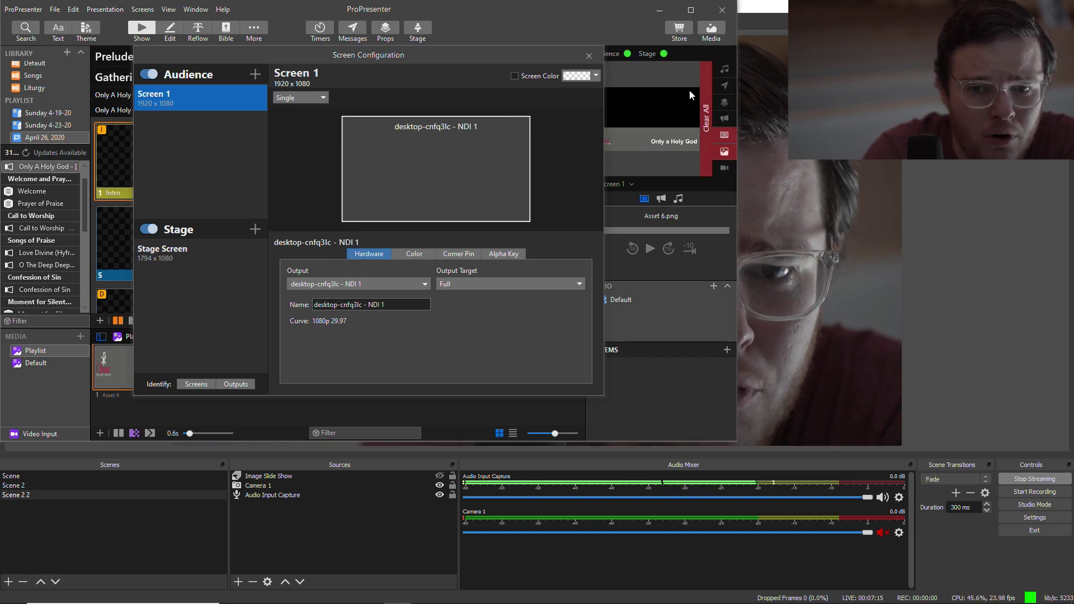
left_click(592, 58)
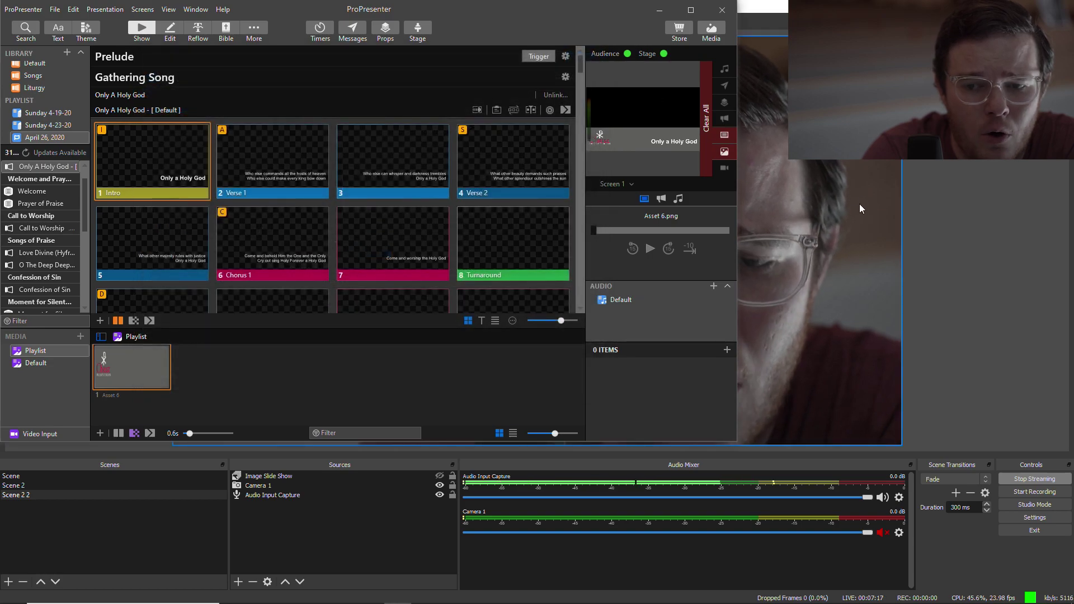
Step: Switch to OBS Studio and bring up the Sources add menu
left_click(952, 195)
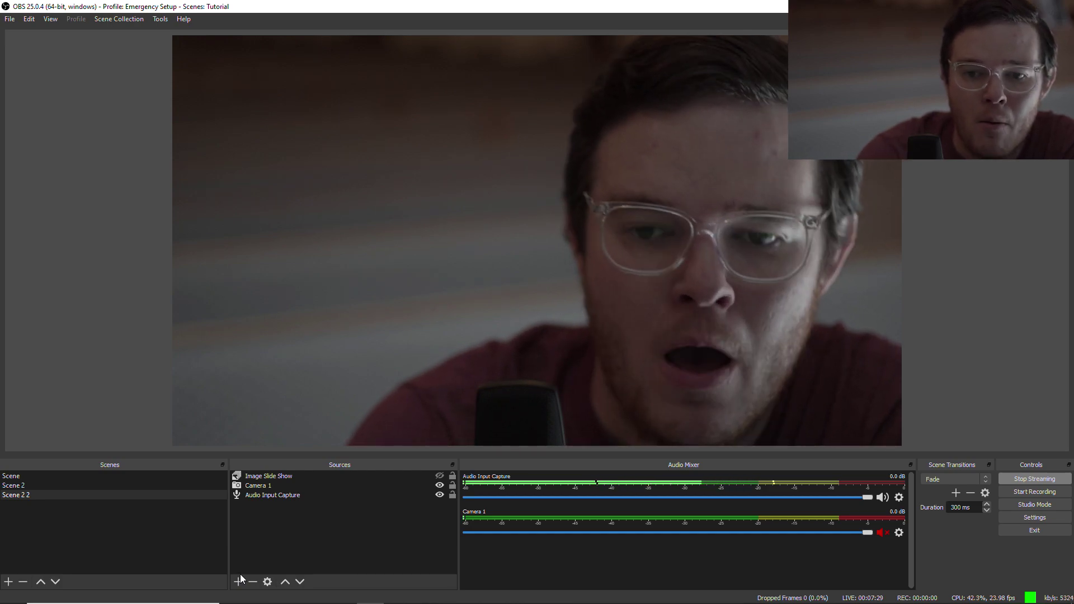
left_click(240, 581)
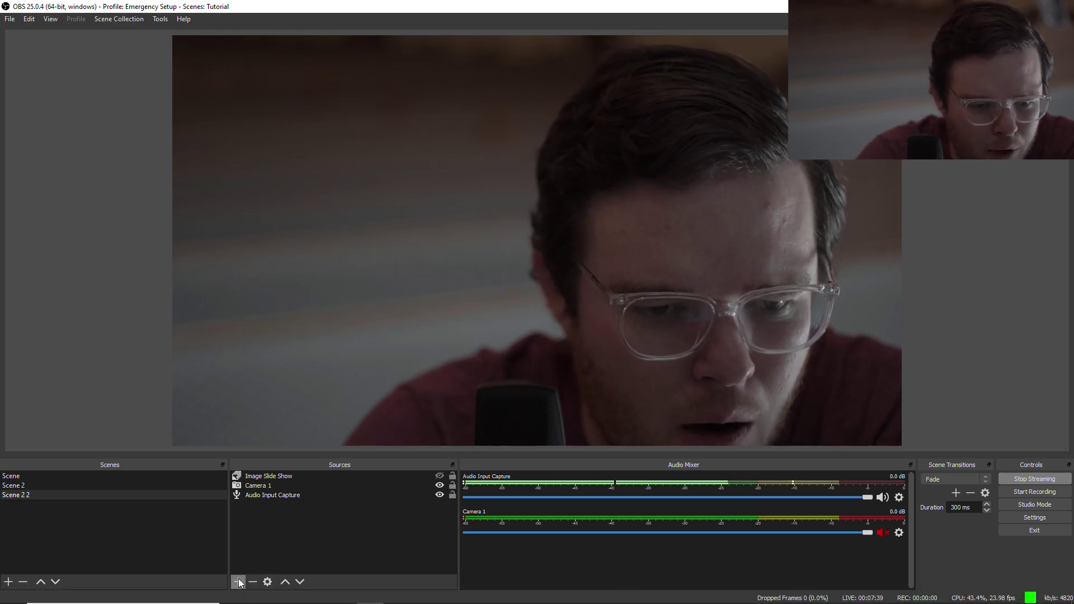
left_click(239, 582)
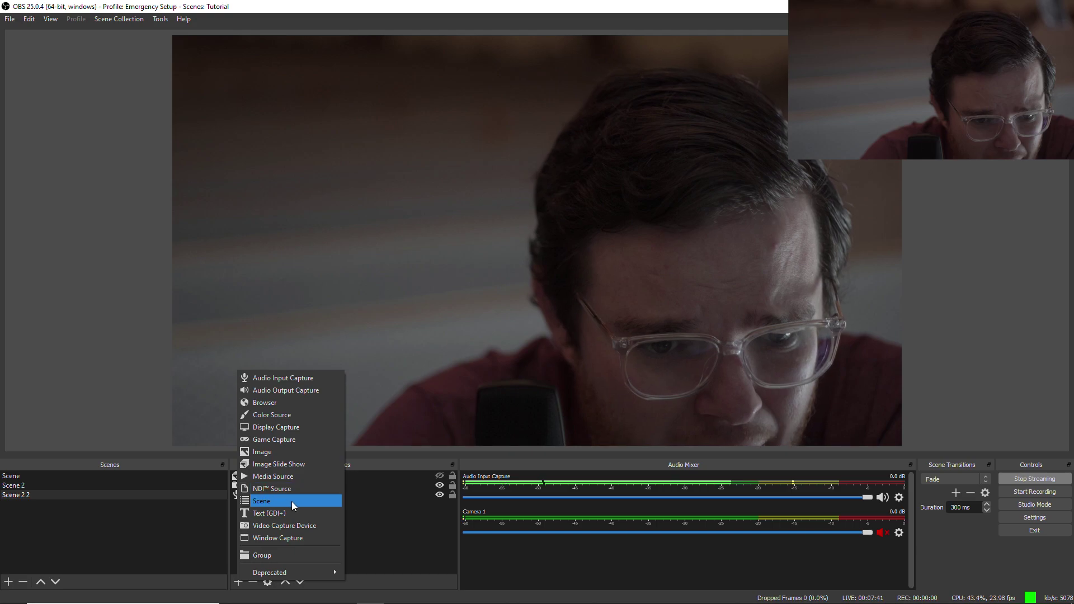
Step: Add an NDI™ Source with its default name, leaving the NDI feed unselected
left_click(286, 489)
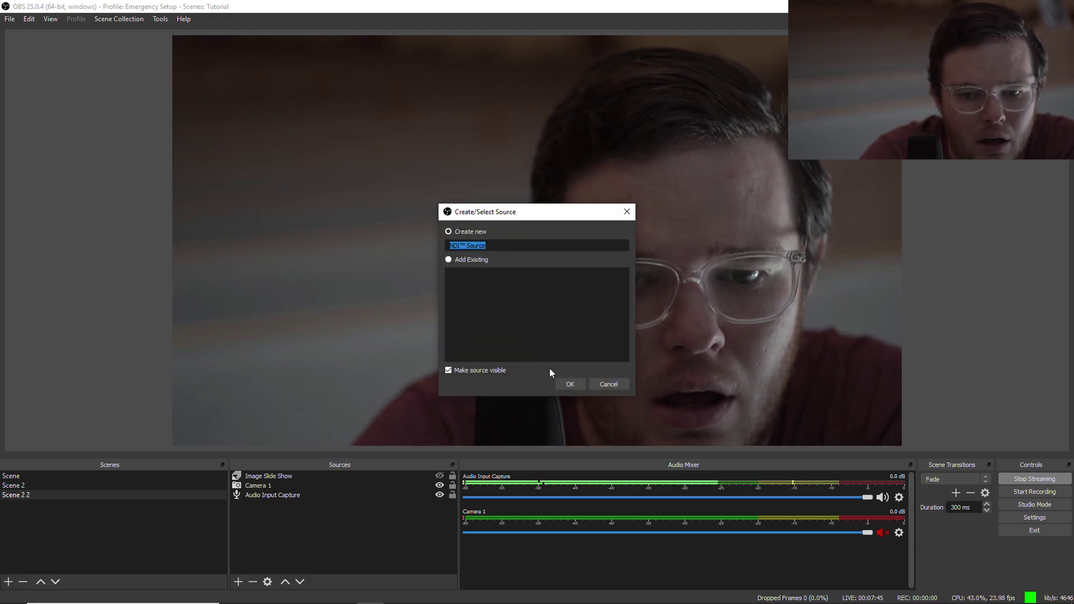
left_click(575, 383)
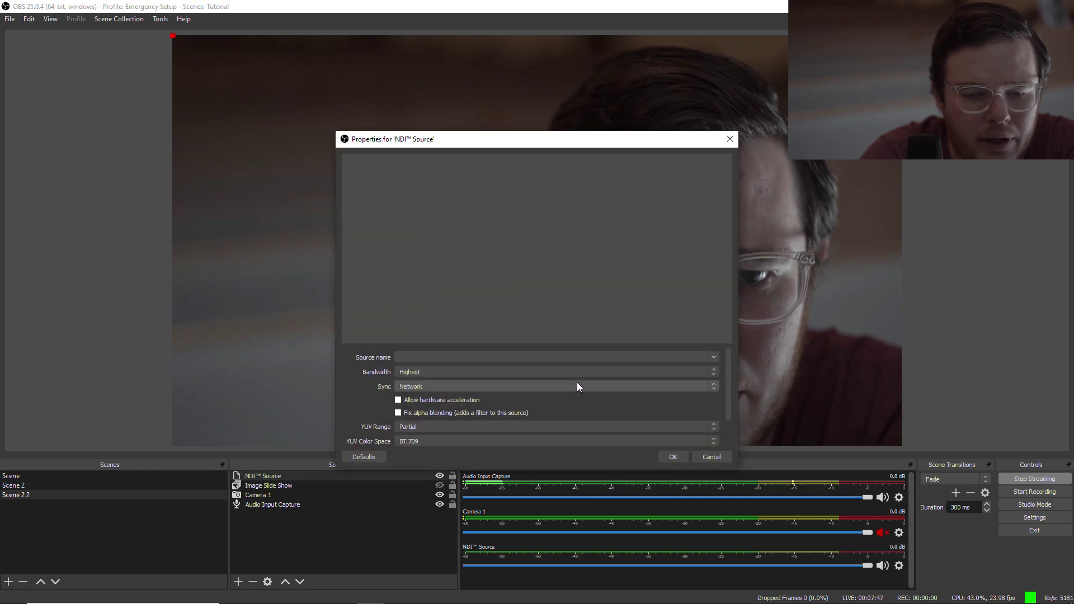
left_click(713, 358)
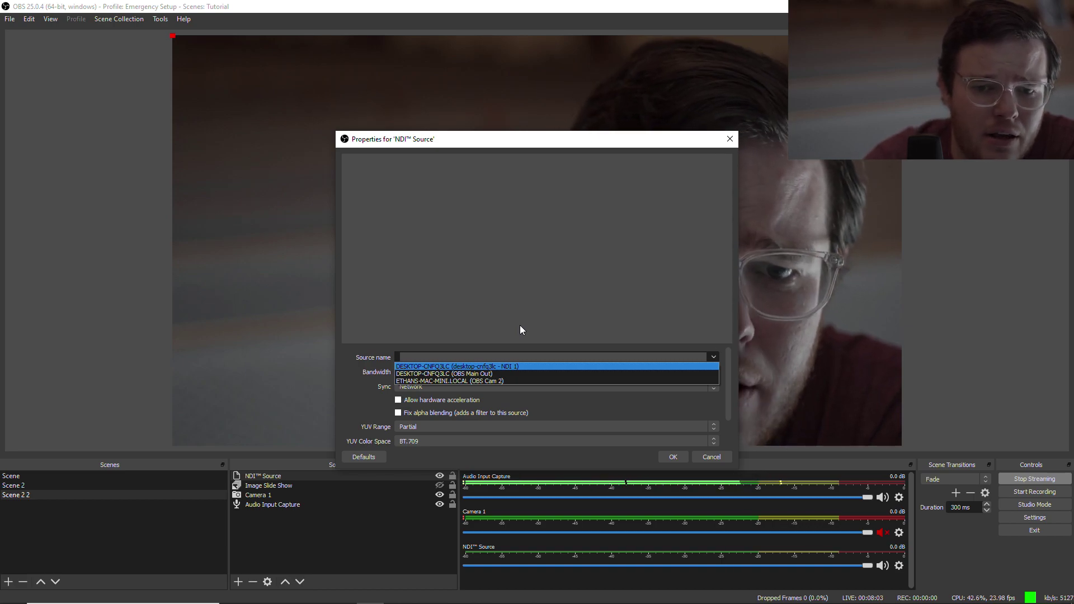
left_click(523, 147)
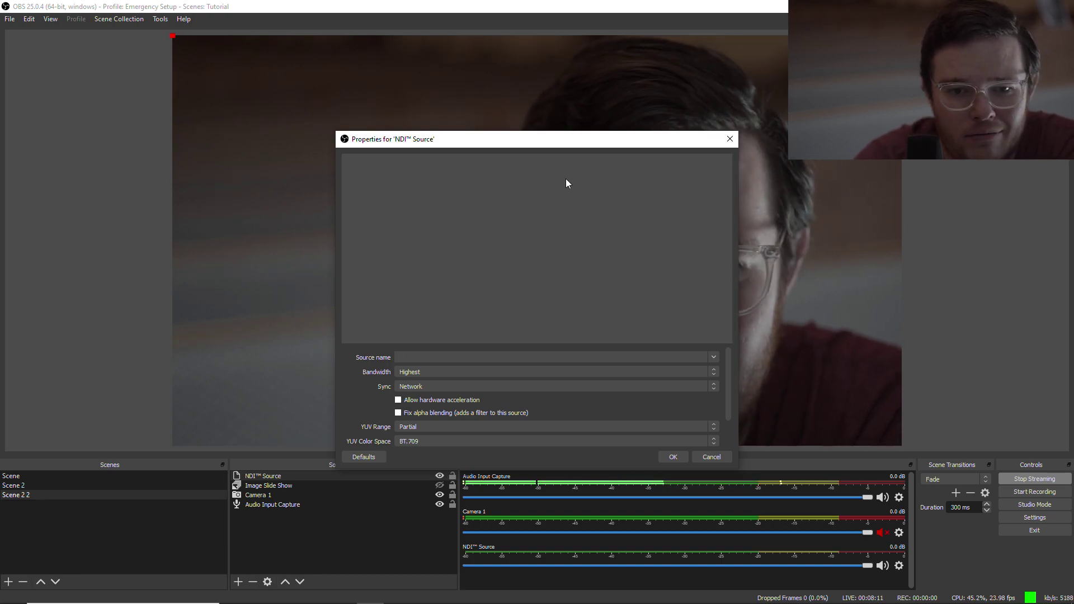
left_click_drag(533, 146, 891, 314)
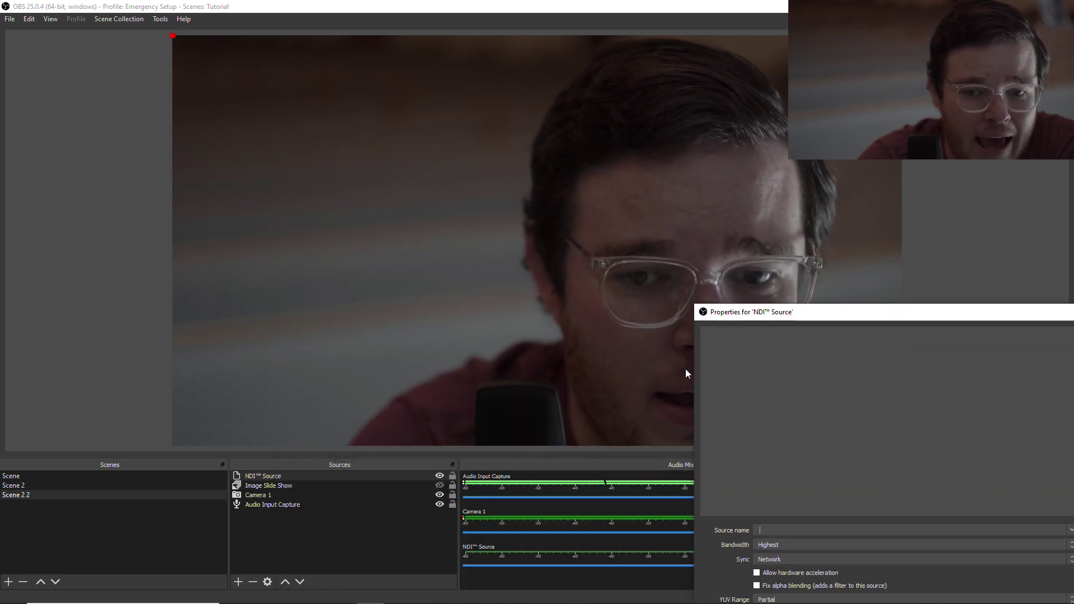
left_click(292, 496)
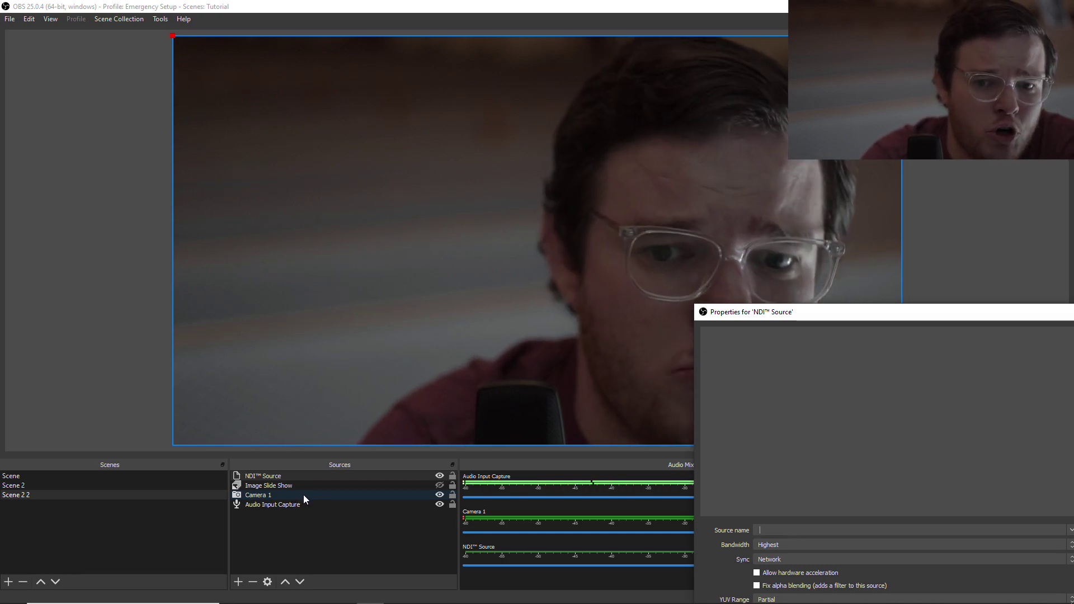
left_click(202, 446)
left_click(208, 436)
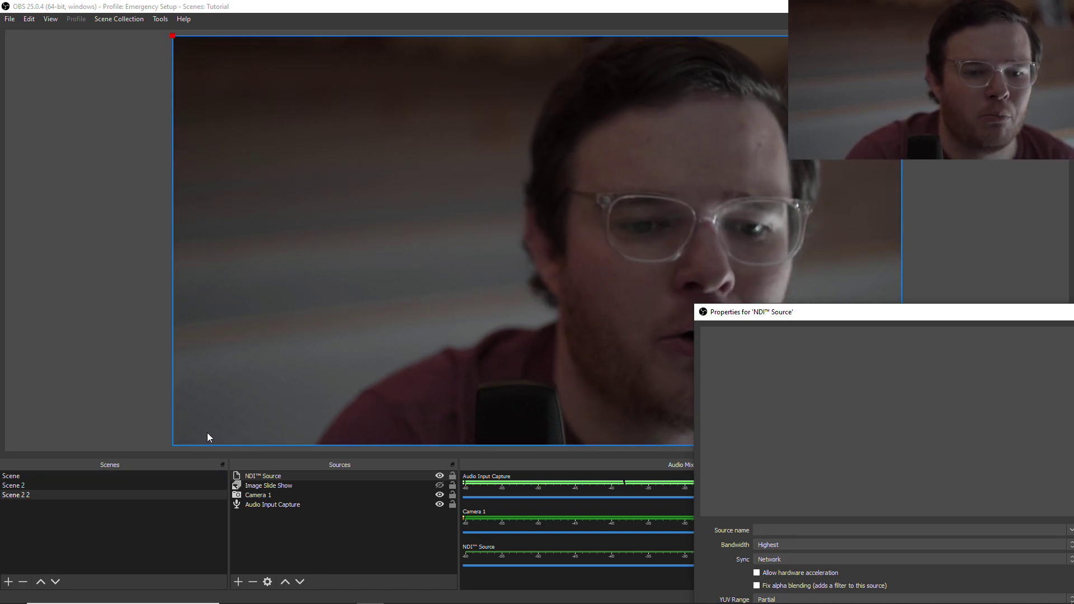
left_click(255, 560)
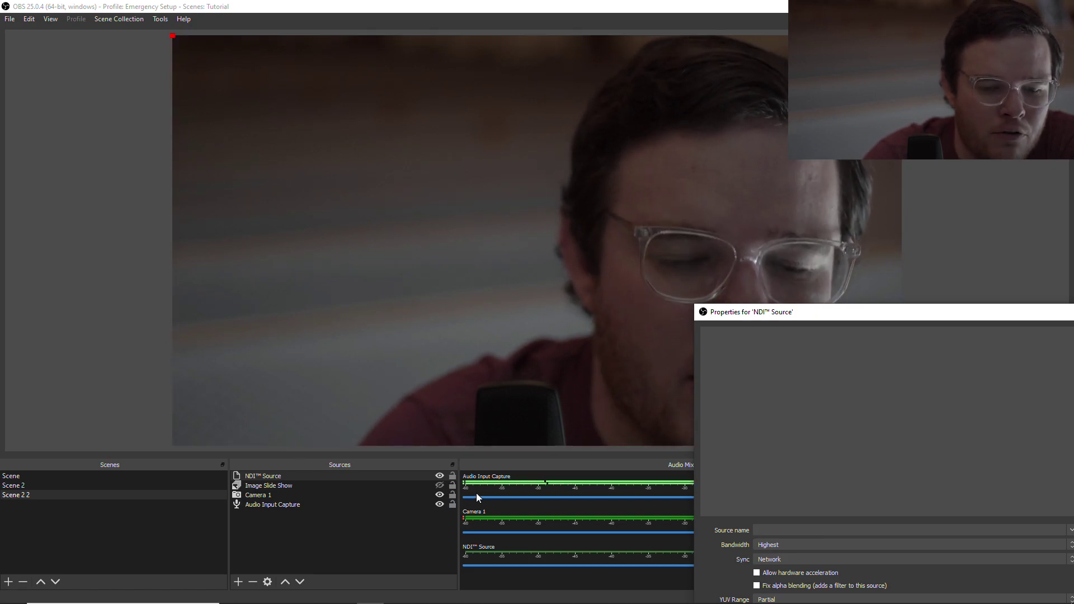
left_click(266, 505)
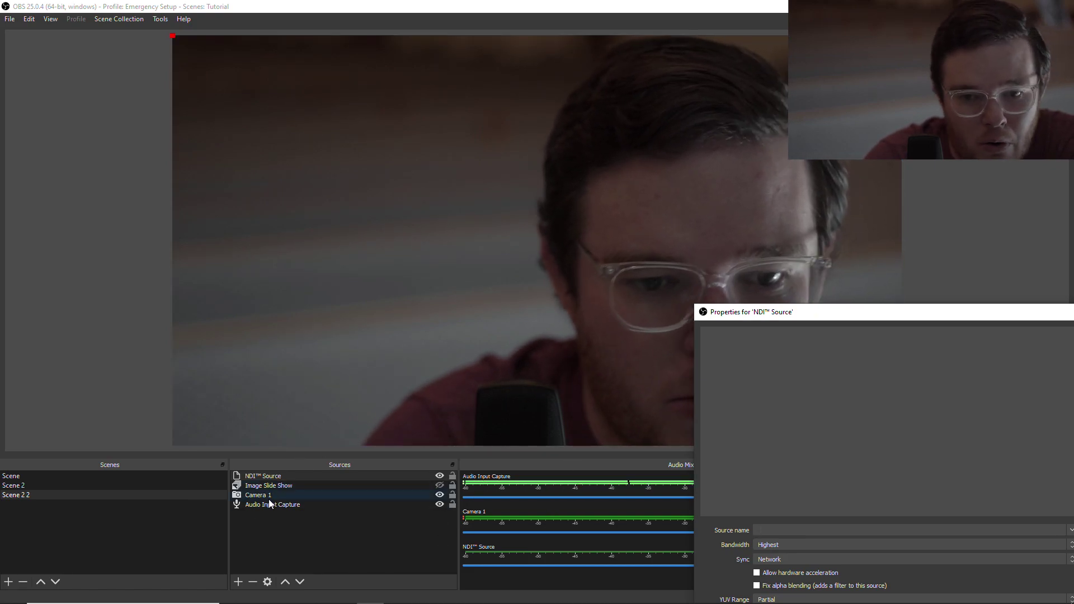
left_click(235, 563)
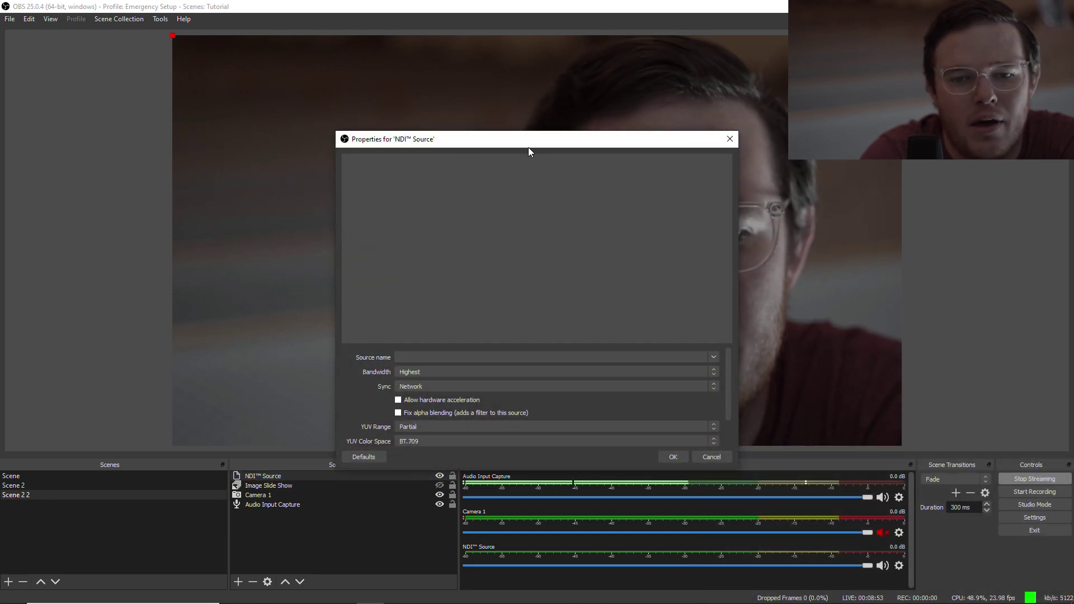
Step: Choose desktop-cnfq3lc - NDI 1 as the NDI source's feed
left_click_drag(529, 150, 499, 133)
left_click(684, 340)
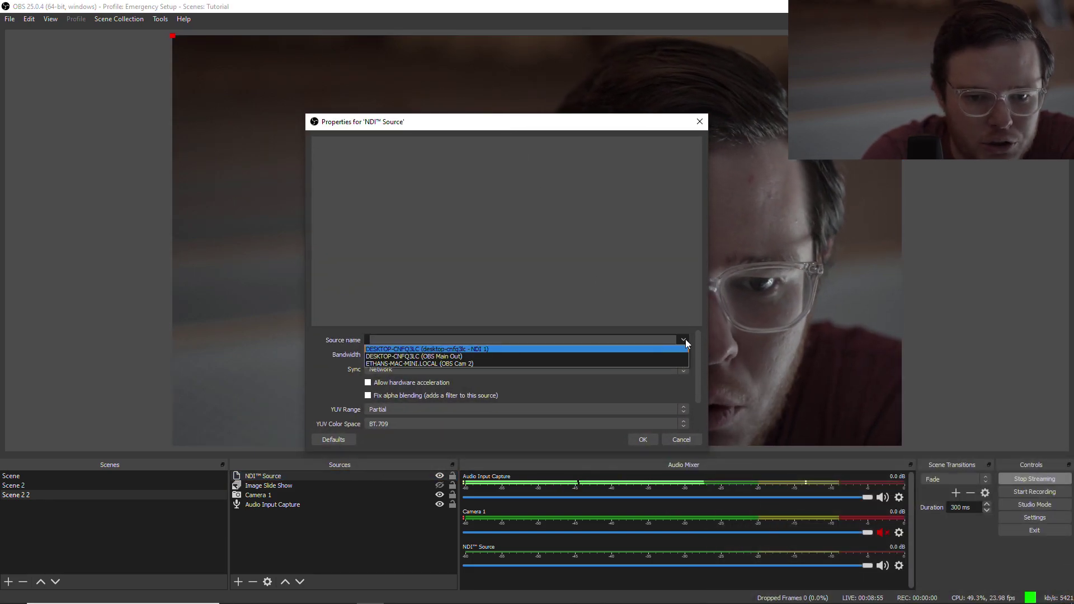
left_click(475, 349)
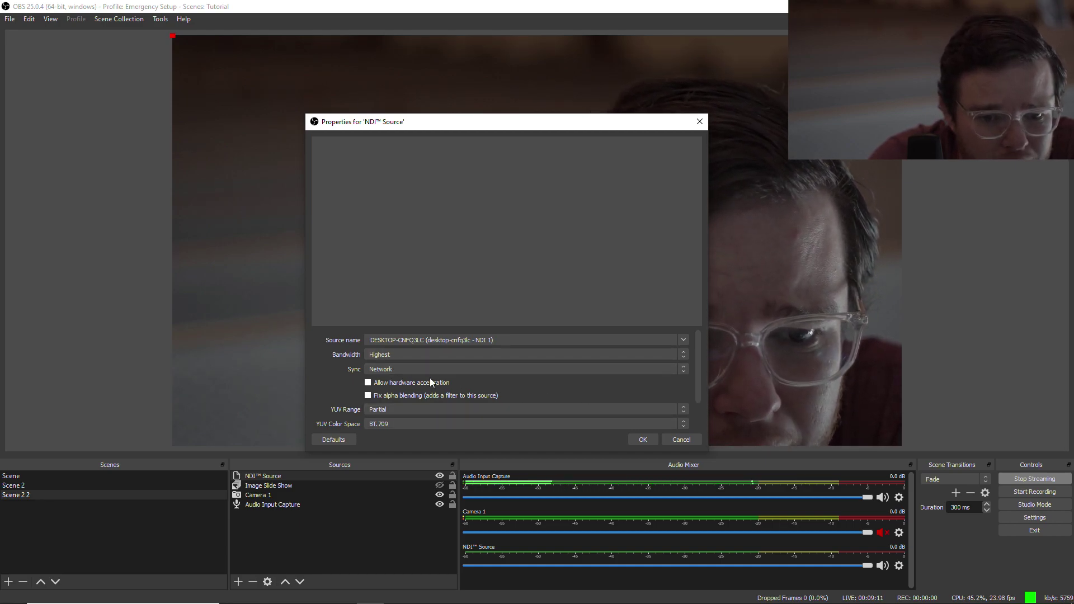
Step: Change the NDI source's Sync mode from Network to Internal
scroll(430, 390, "down", 2)
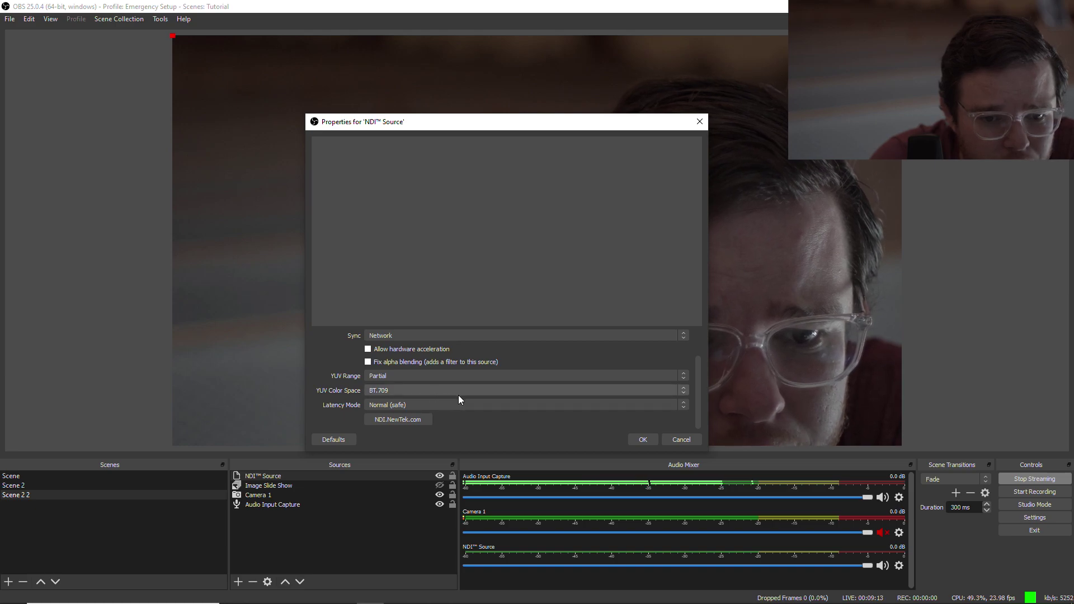
scroll(477, 419, "up", 2)
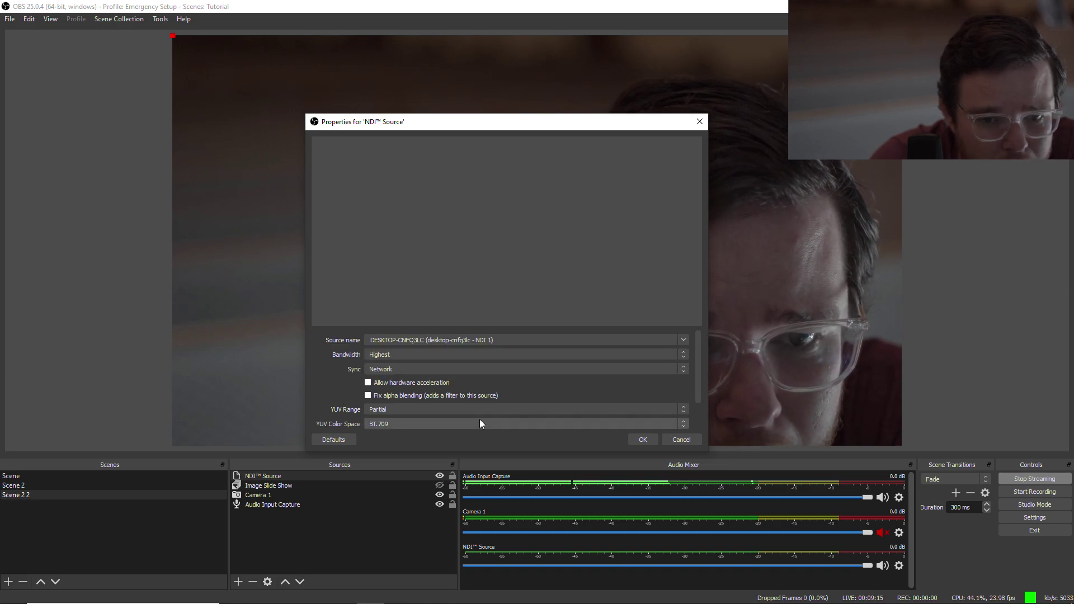
left_click(425, 368)
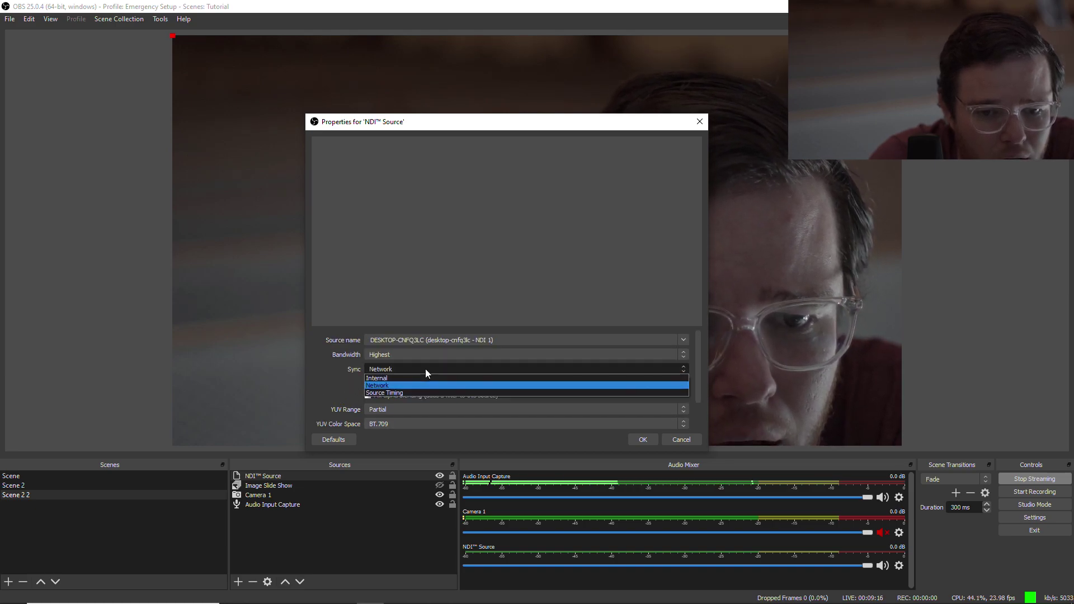
left_click(394, 379)
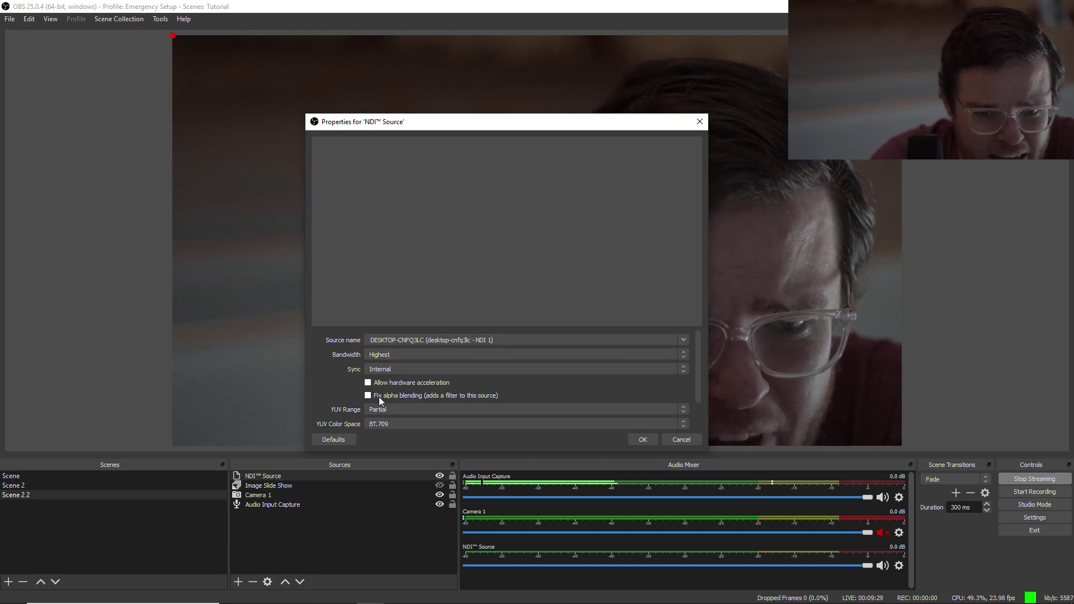
Step: Apply the NDI settings, shrink the lyric slide into the top-left corner, and return to ProPresenter
left_click(642, 440)
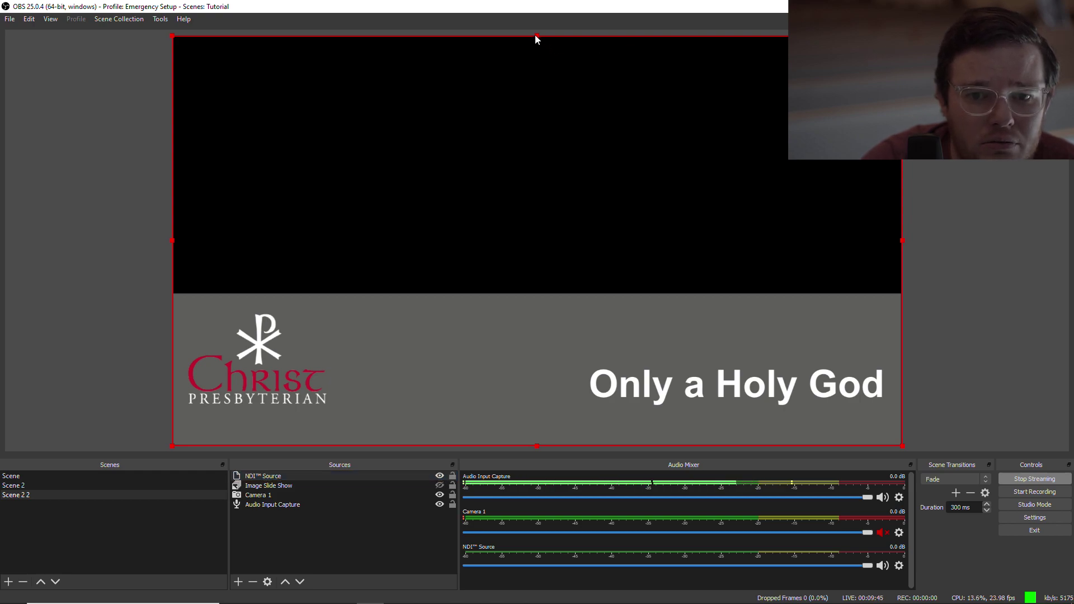
left_click_drag(535, 34, 359, 105)
left_click_drag(573, 149, 506, 161)
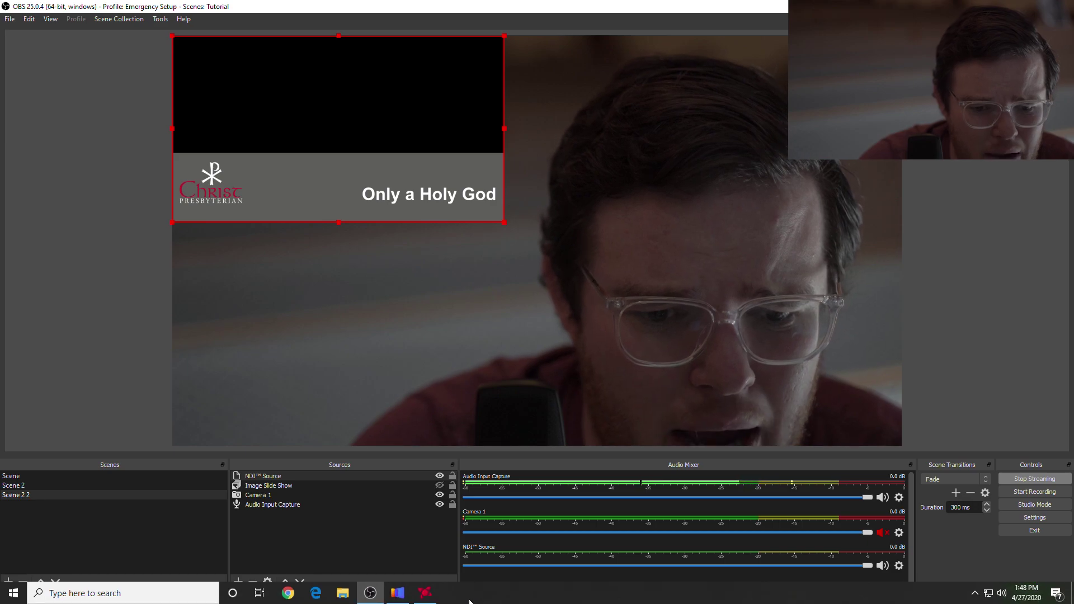
left_click(397, 594)
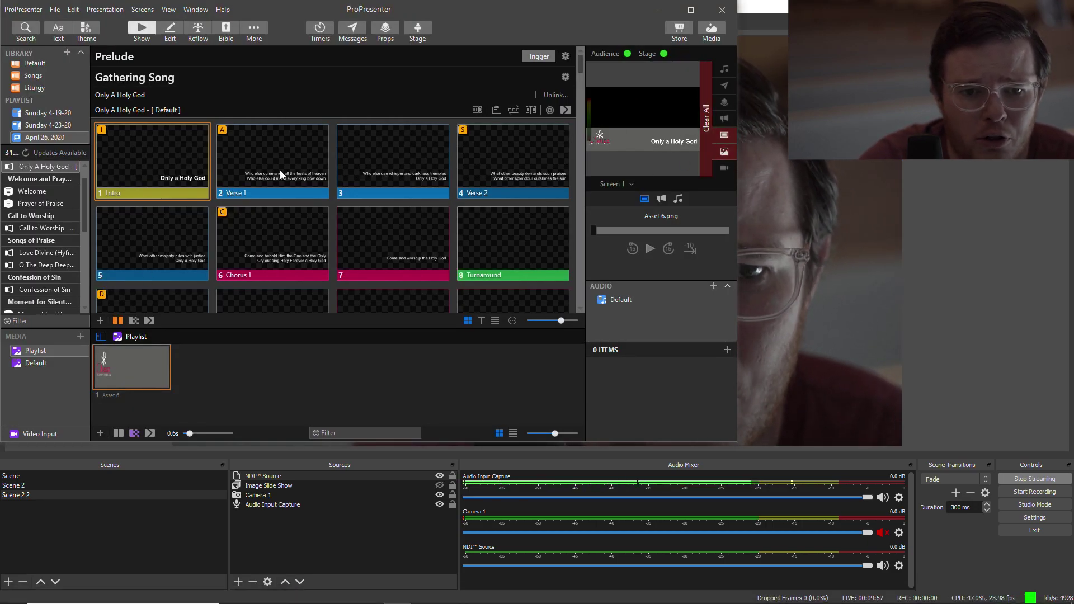
Step: Trigger the Verse 1 slide of Only A Holy God live
left_click(296, 176)
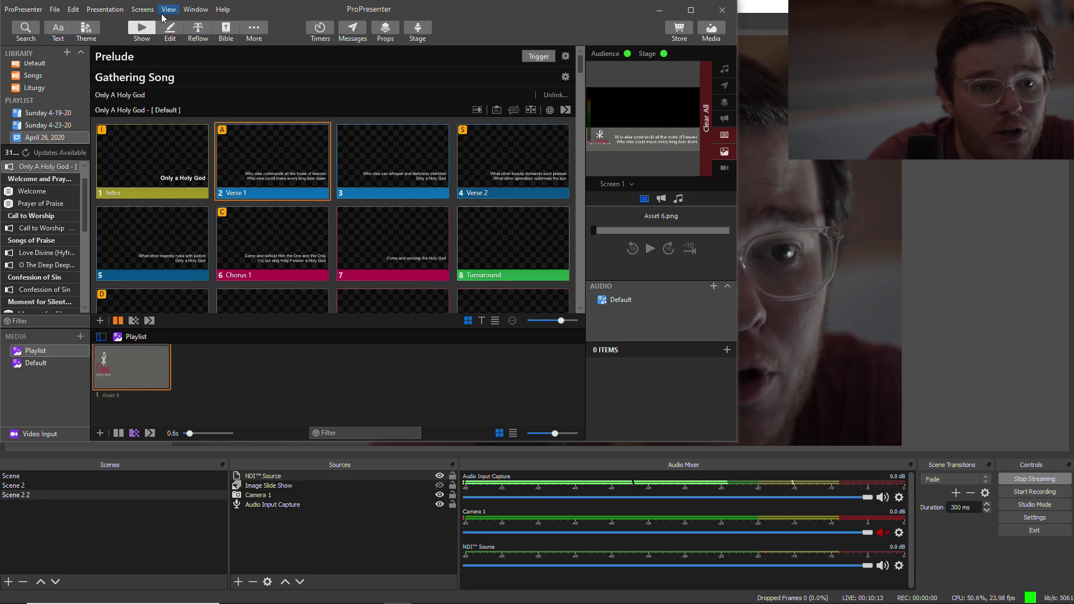
Step: Verify in Screen Configuration that audience Screen 1 outputs to NDI 1 at 1920×1080
left_click(139, 10)
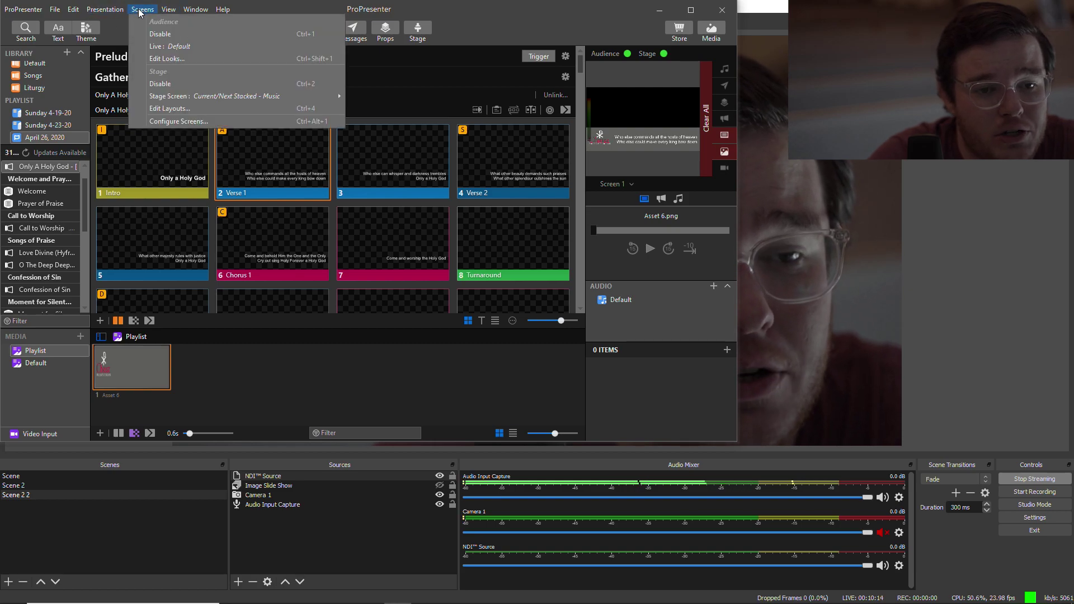
left_click(169, 121)
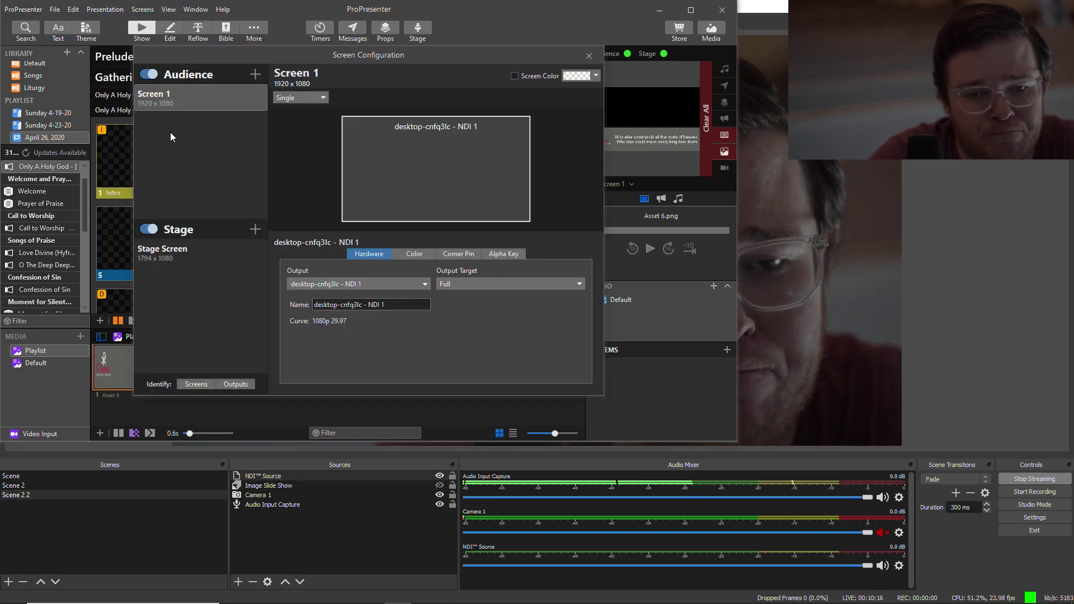
left_click(421, 287)
mouse_move(336, 430)
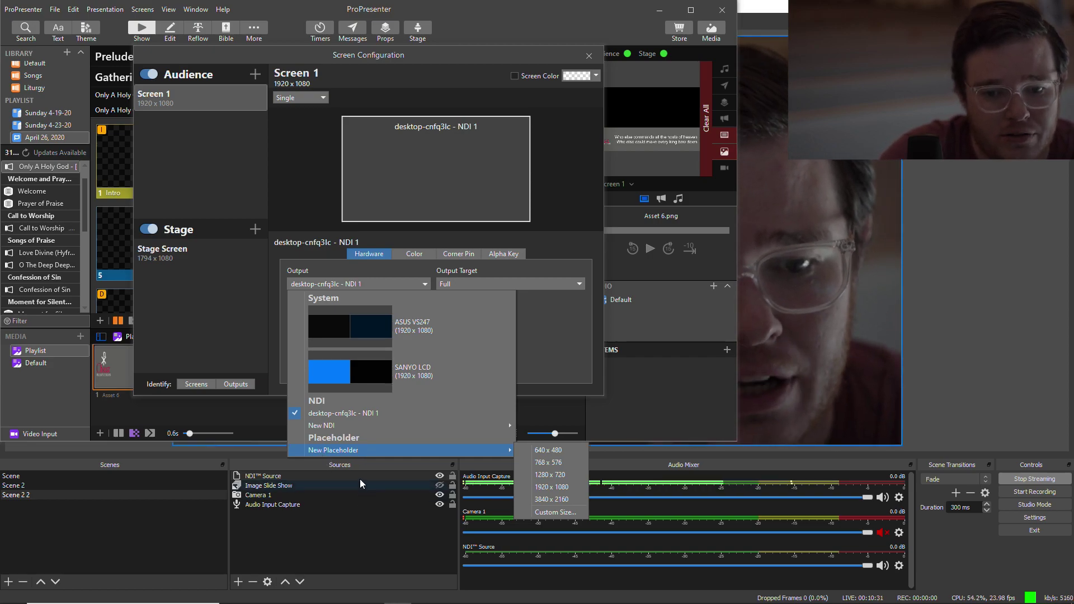
left_click(543, 342)
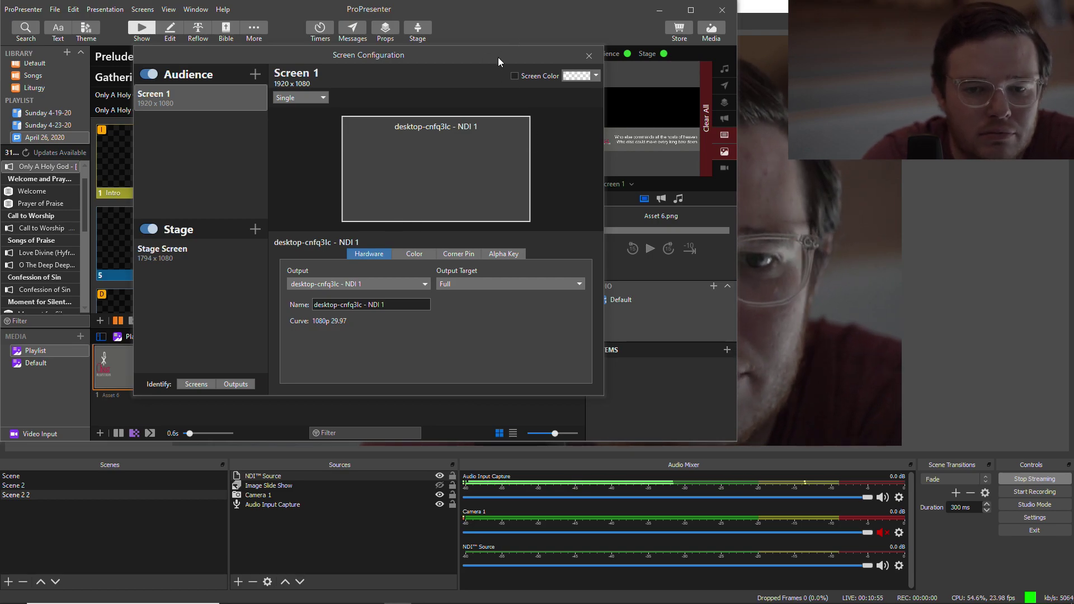
left_click_drag(498, 57, 521, 66)
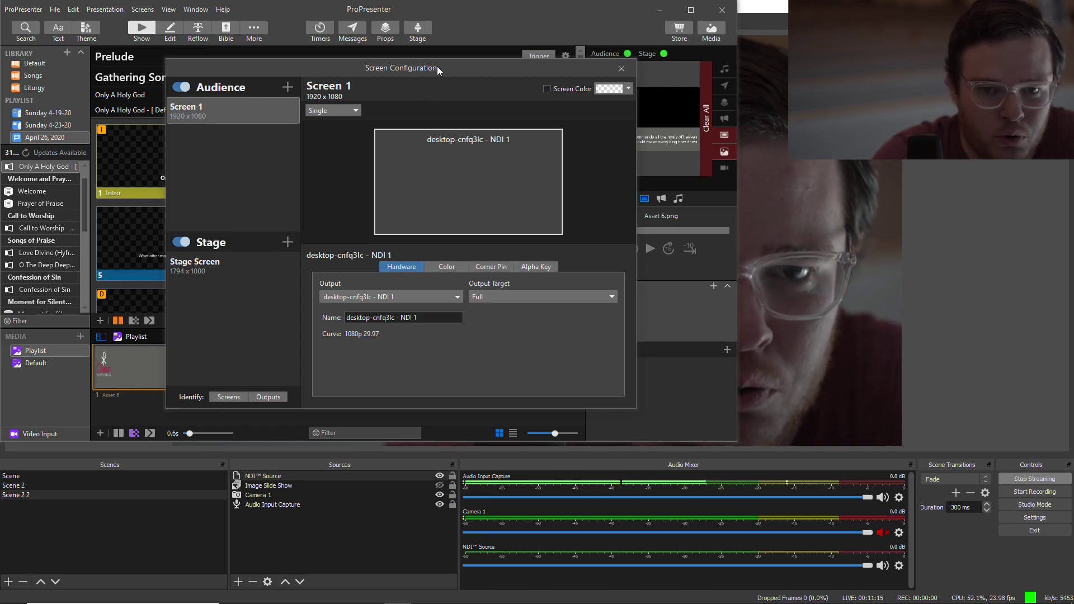
left_click_drag(441, 65, 475, 88)
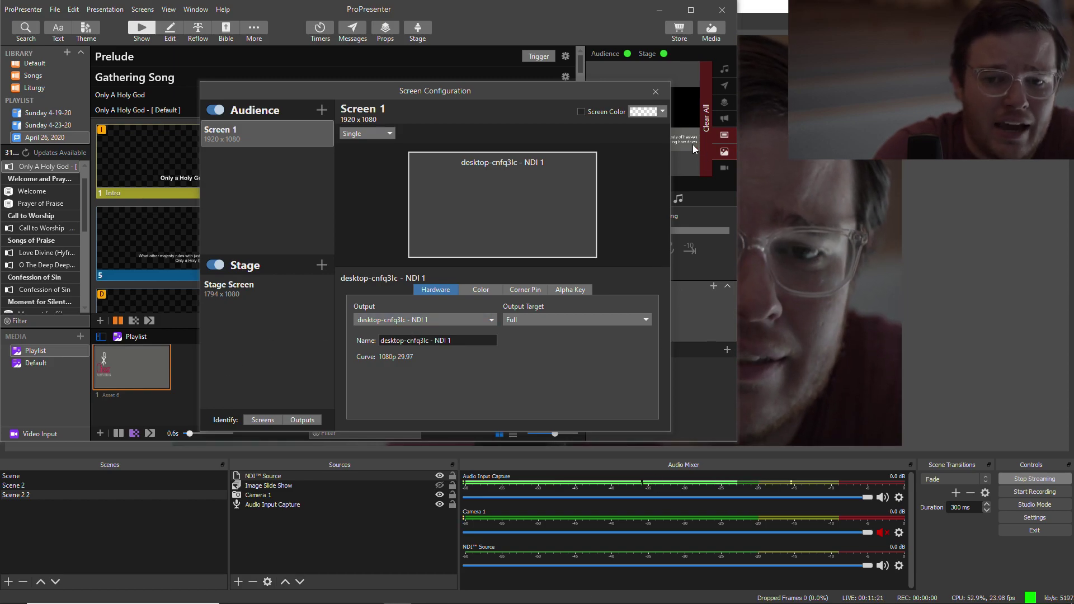
Step: Back in OBS, add NDI™ Source 2 and cancel its properties without choosing a feed
left_click(400, 540)
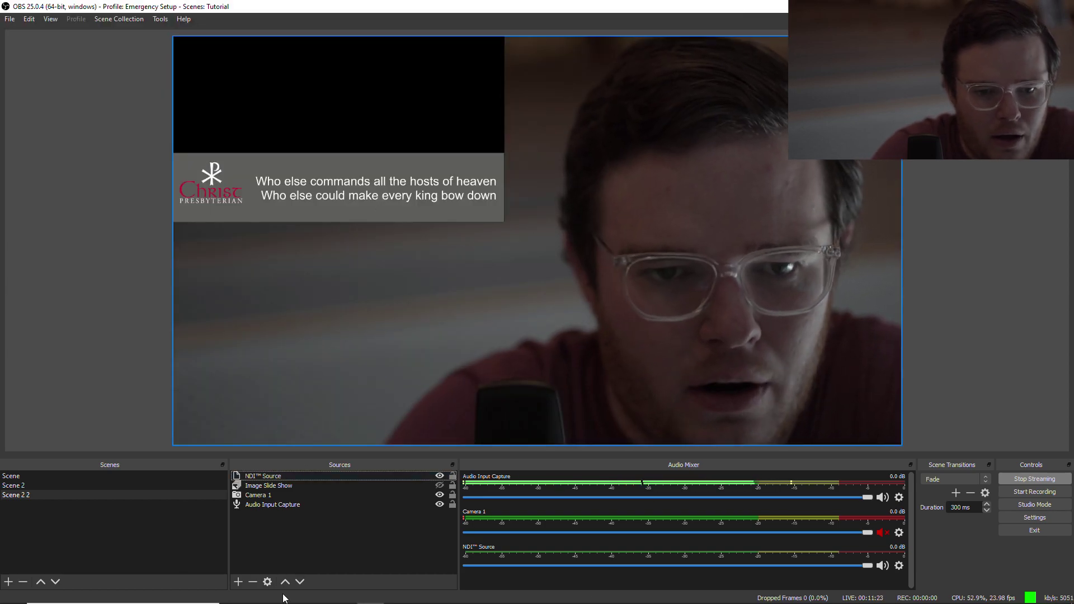
left_click(270, 476)
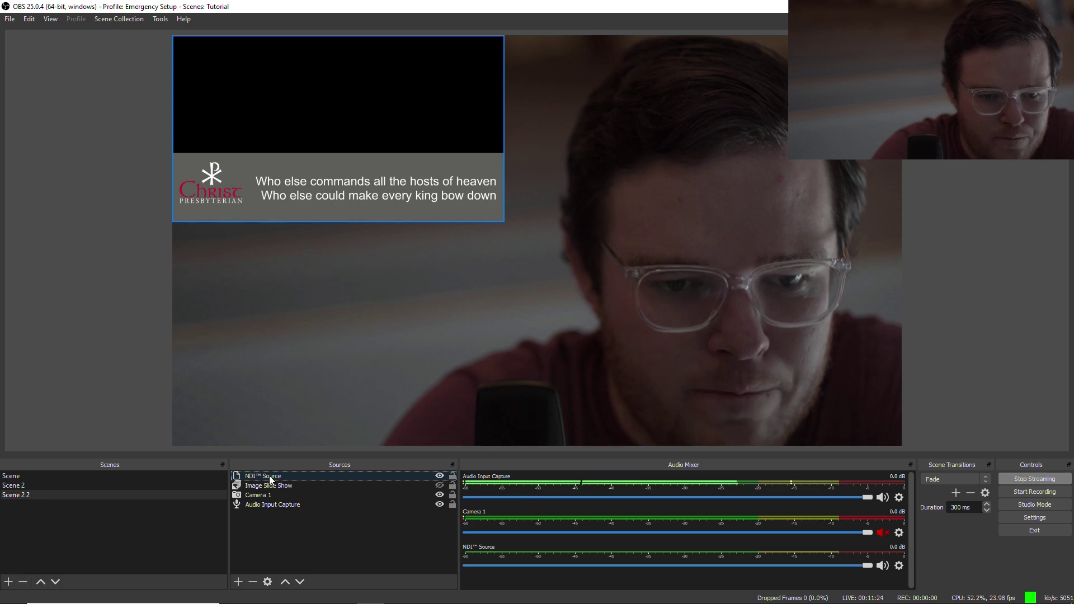
left_click(239, 582)
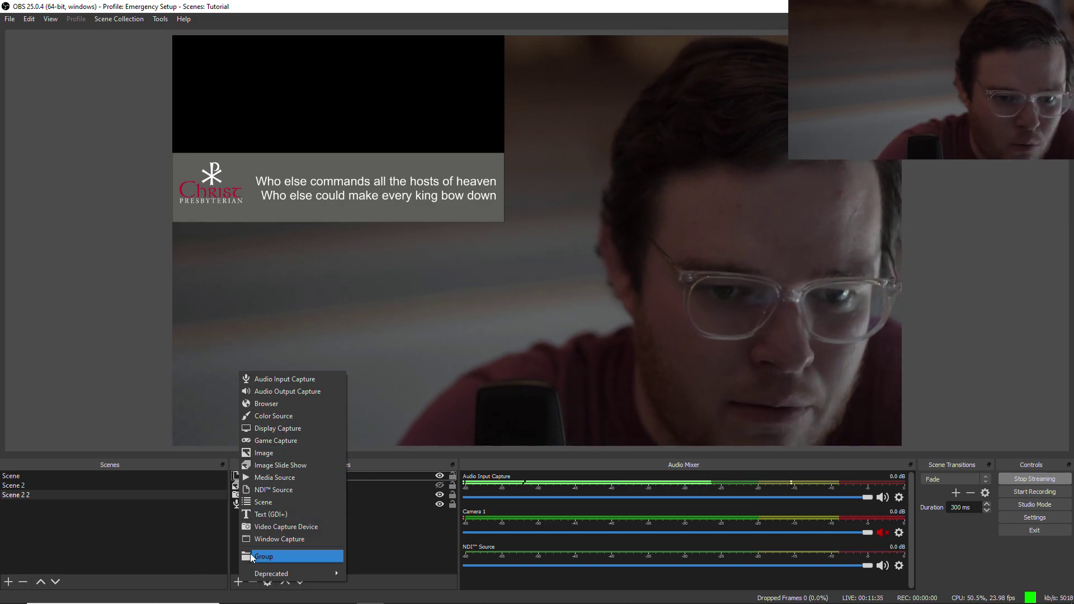
left_click(272, 490)
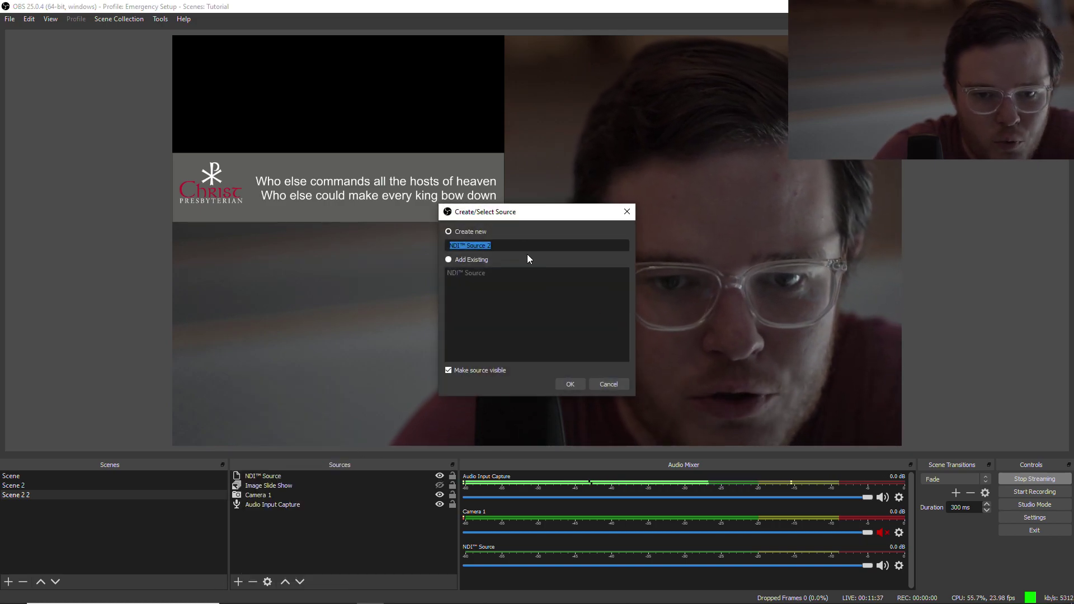
left_click(572, 383)
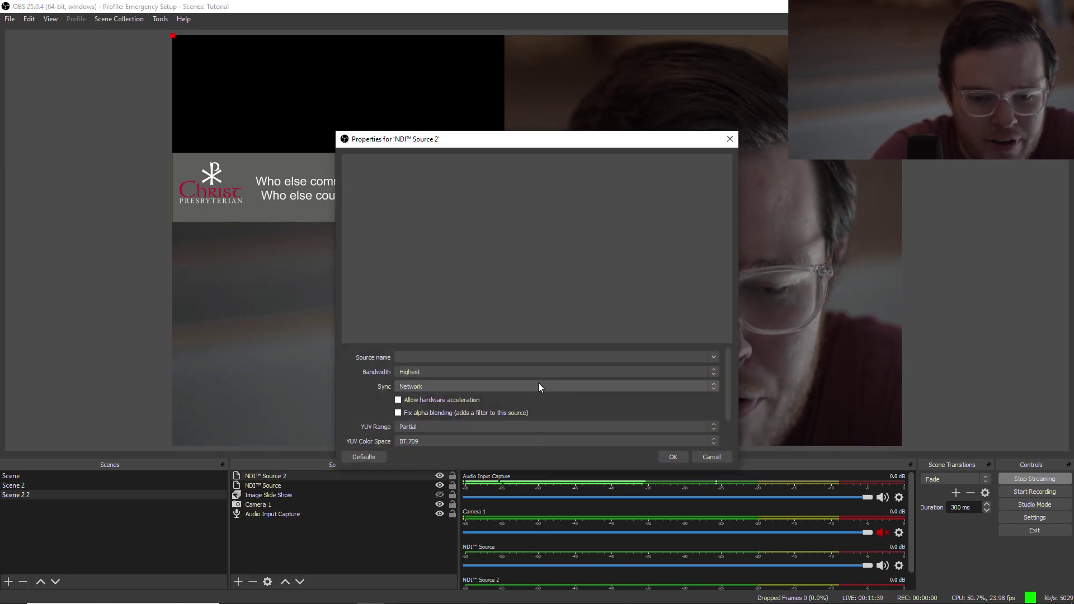
scroll(441, 403, "down", 1)
scroll(441, 401, "up", 1)
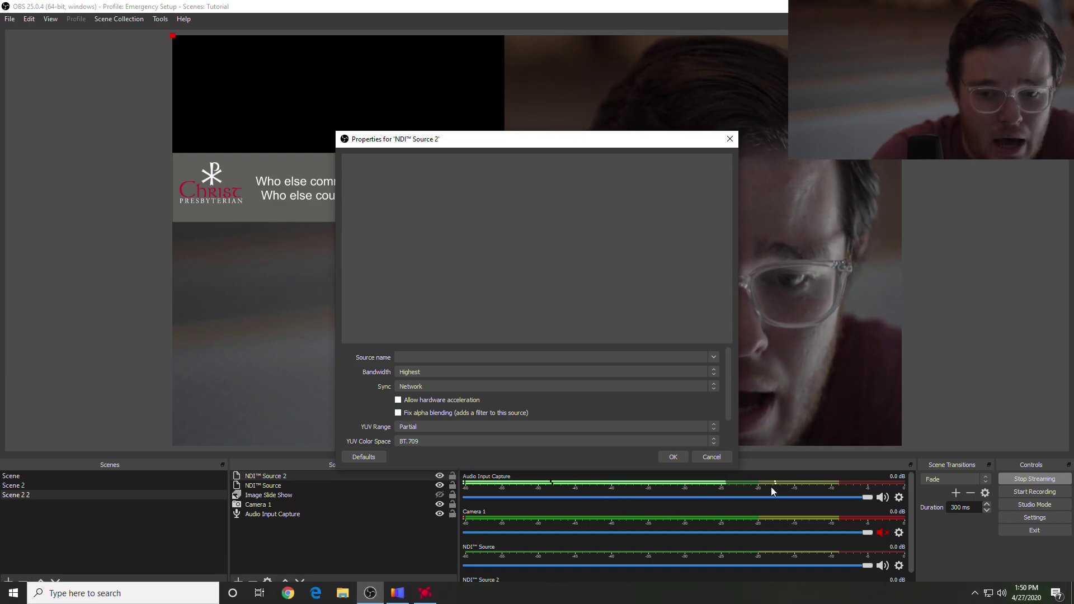
left_click(711, 457)
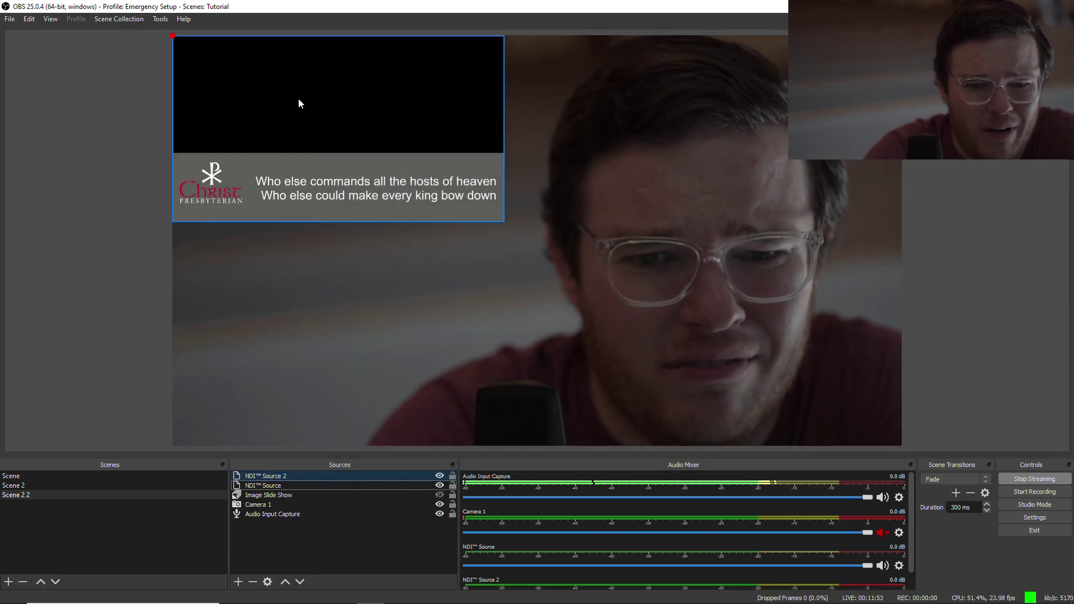
Step: Nudge the overlay and open Edit Transform for the lyric source
left_click_drag(317, 128, 367, 170)
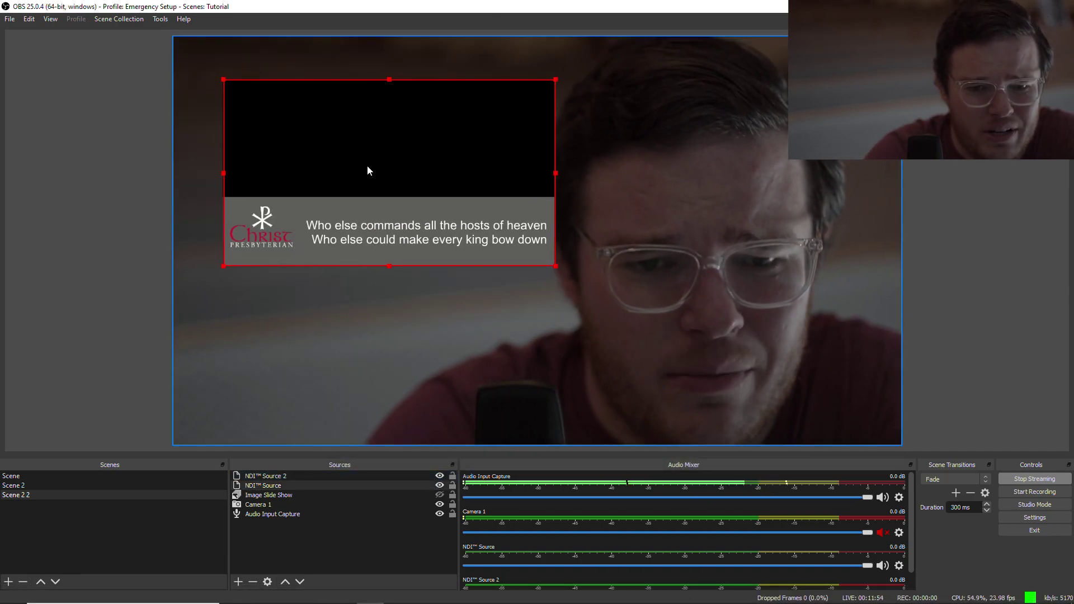
right_click(404, 210)
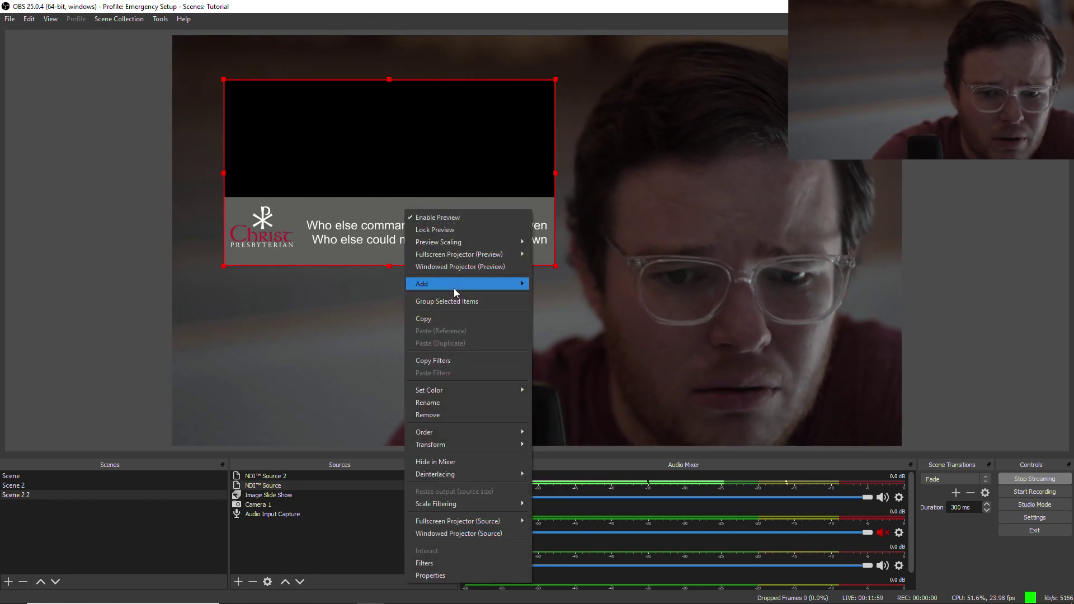
left_click(482, 447)
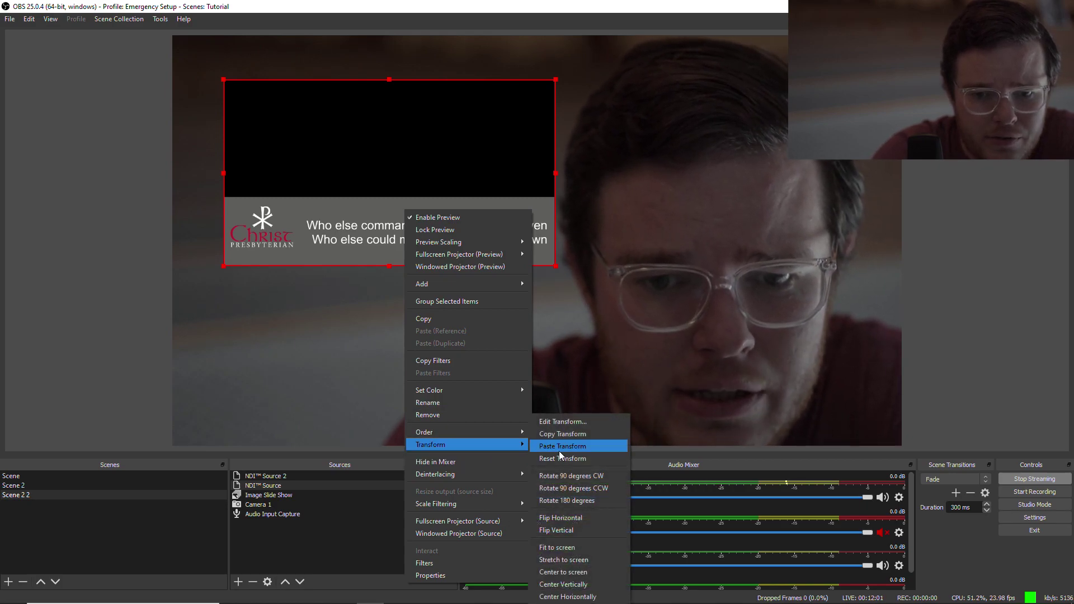
left_click(576, 421)
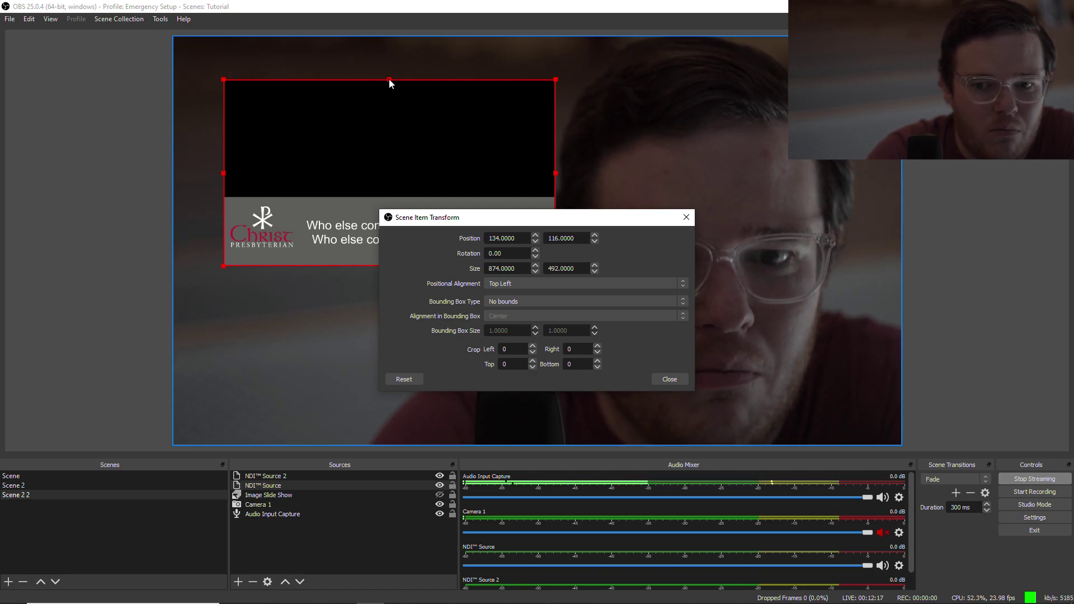
Step: Resize the lyric source to 680×383 and position it at 178, 191
left_click_drag(390, 80, 368, 104)
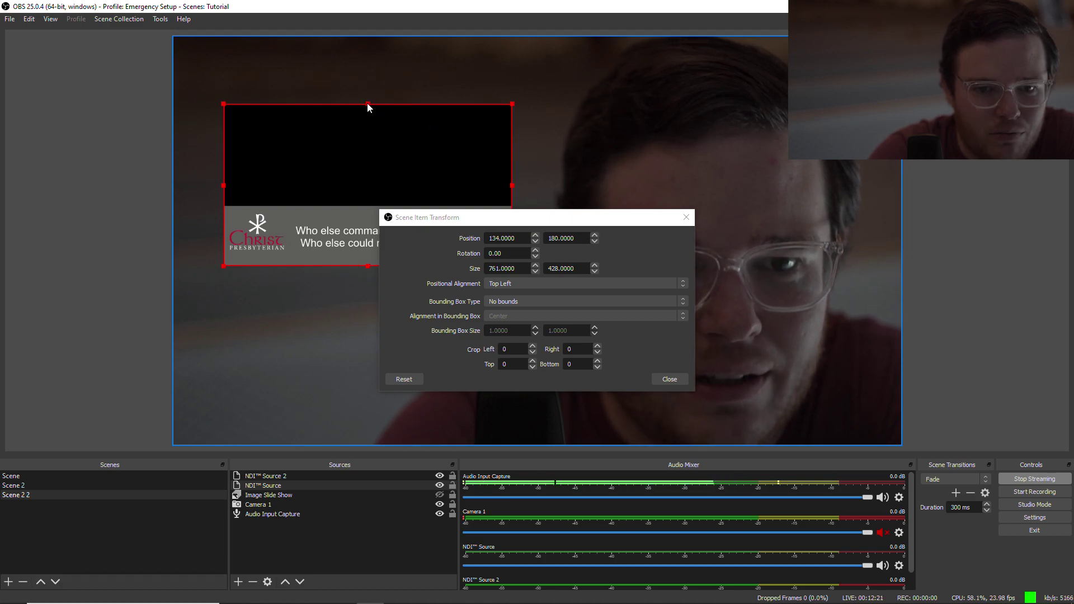
mouse_move(367, 103)
left_mouse_down()
mouse_move(372, 134)
mouse_move(369, 123)
left_mouse_up()
mouse_move(479, 125)
left_mouse_down()
mouse_move(402, 158)
mouse_move(503, 125)
mouse_move(643, 103)
mouse_move(605, 123)
mouse_move(482, 121)
left_mouse_up()
left_click_drag(350, 124, 367, 186)
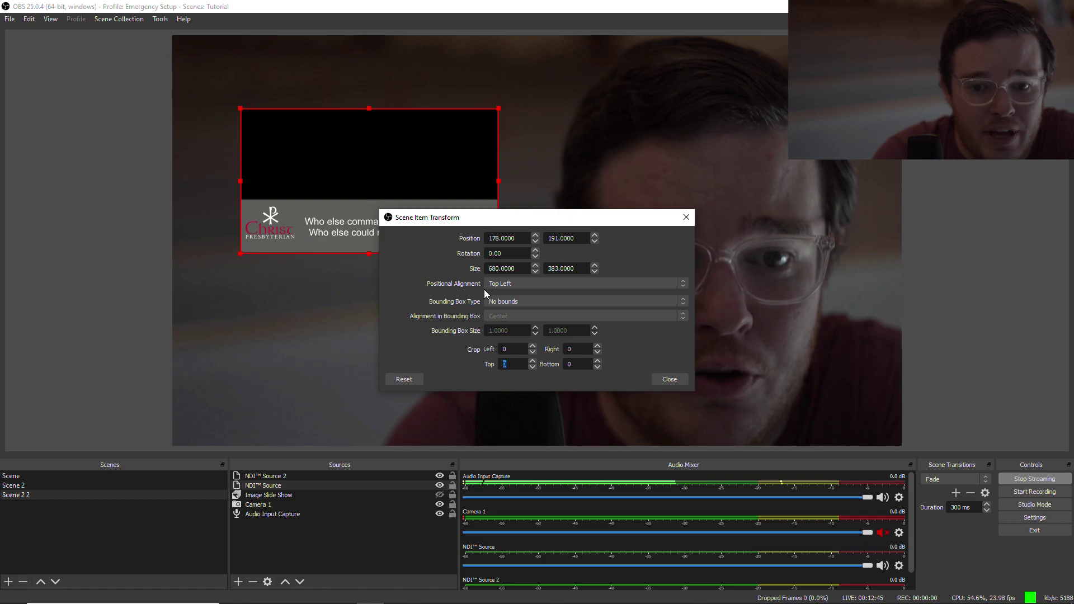
Step: Set the lyric source's top crop to 500 pixels
key("Page_Up")
key("Page_Up")
key("Page_Up")
key("Page_Up")
key("Page_Up")
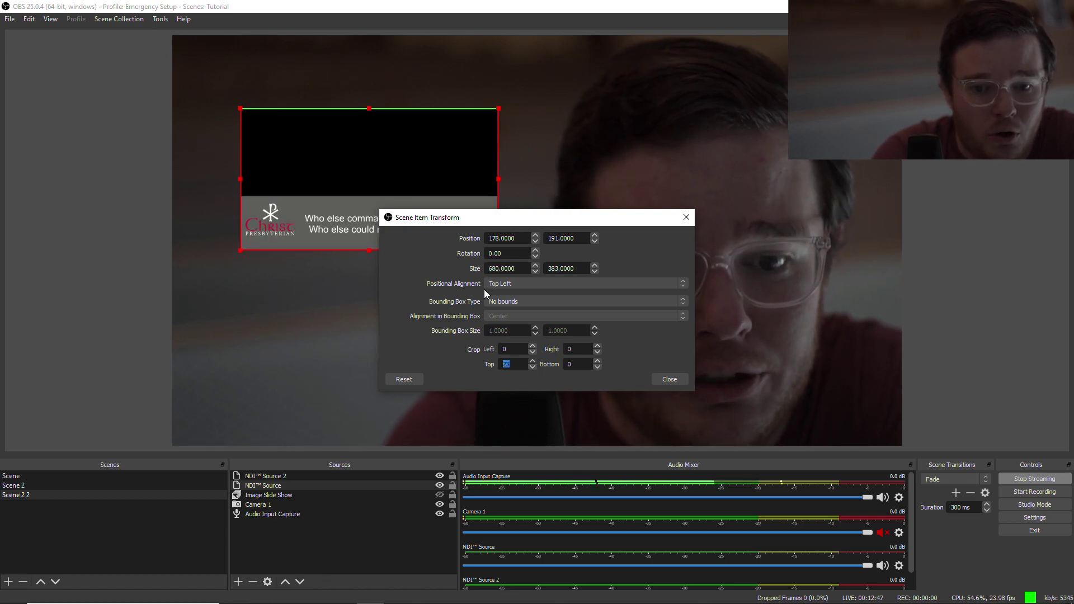
key("Up")
key("Up")
key("Up")
key("Up")
key("Up")
key("Up")
key("Up")
key("Up")
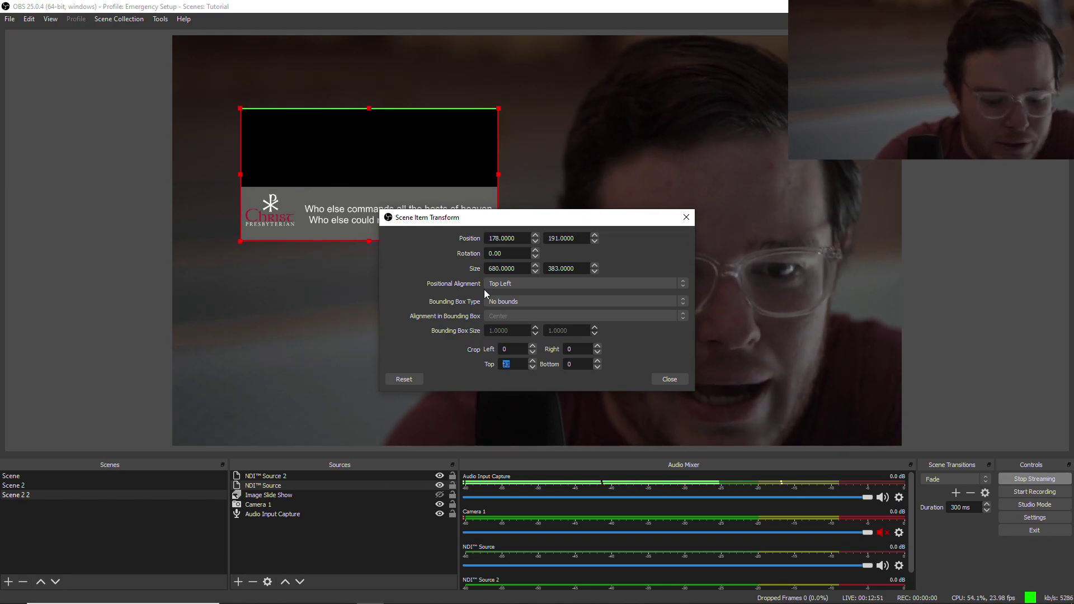
type("300")
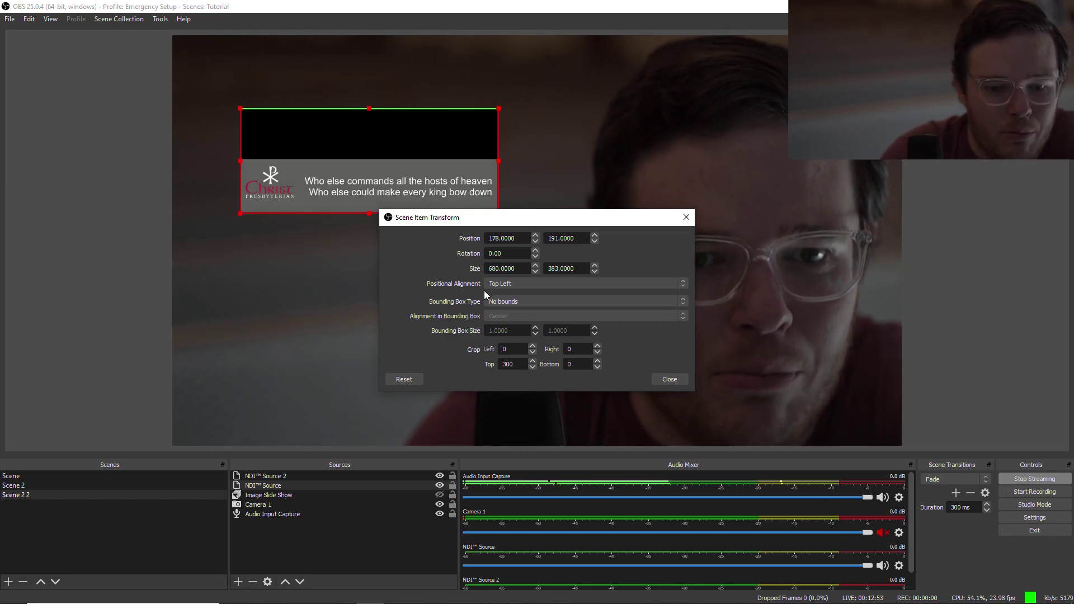
key("BackSpace")
key("BackSpace")
key("BackSpace")
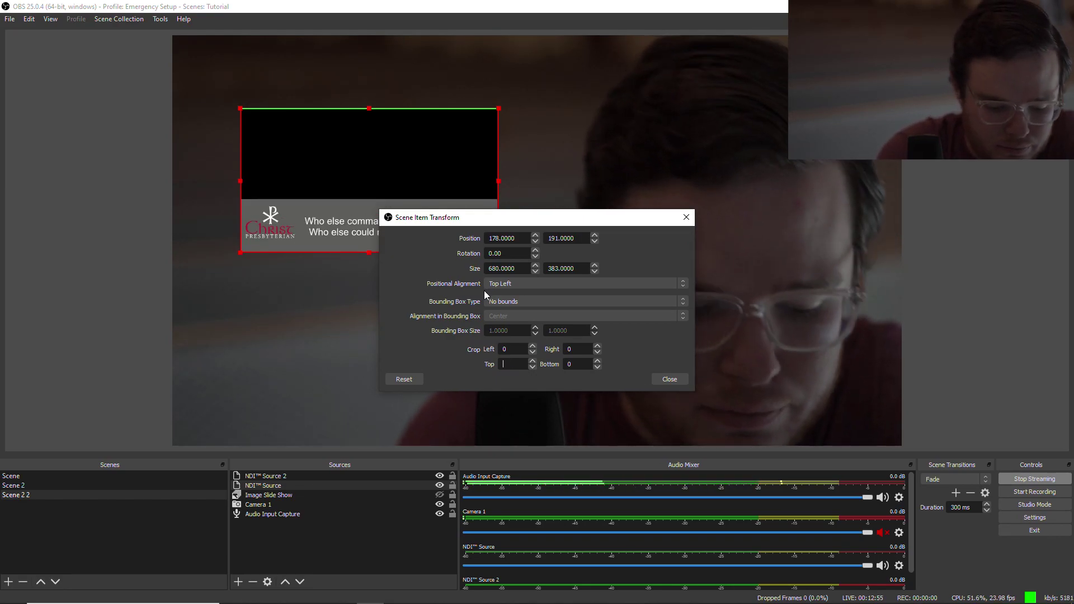
type("500")
key("Return")
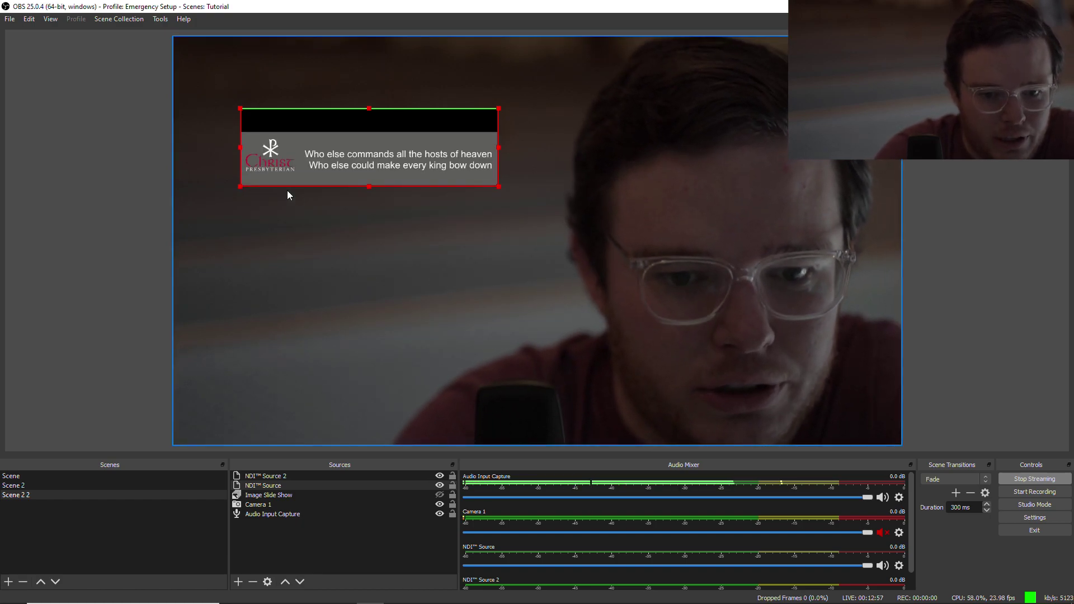
Step: Reopen the Edit Transform settings for NDI™ Source
right_click(367, 145)
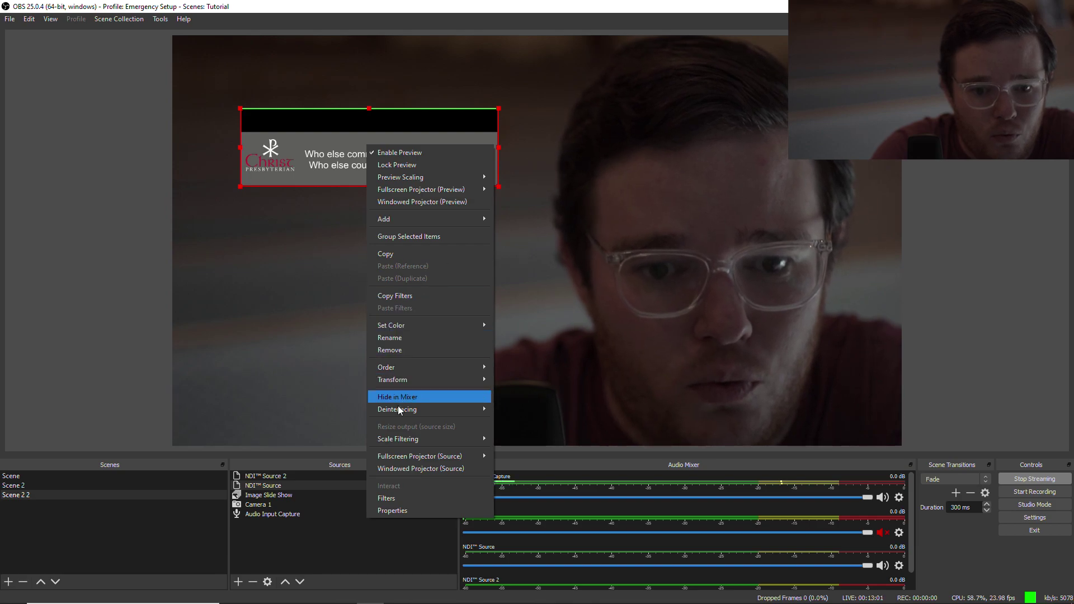
right_click(290, 482)
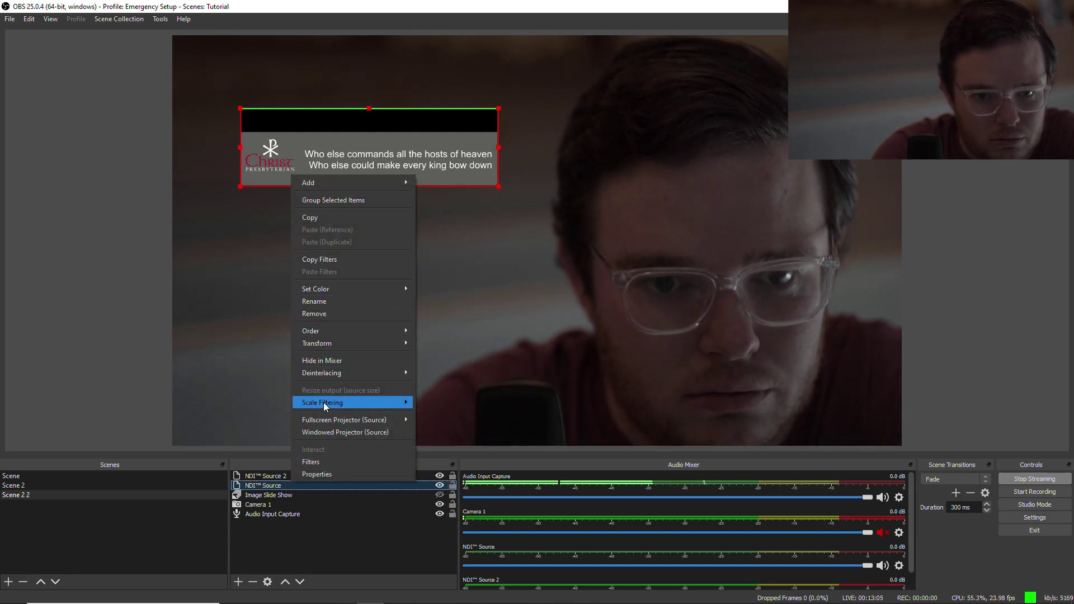
left_click(277, 487)
right_click(277, 487)
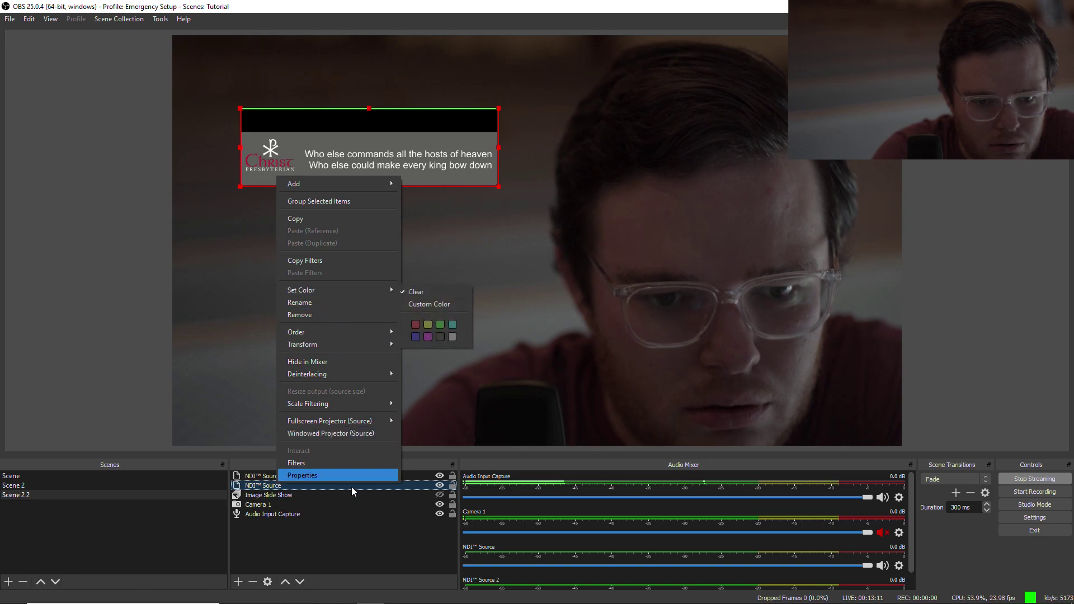
left_click(425, 488)
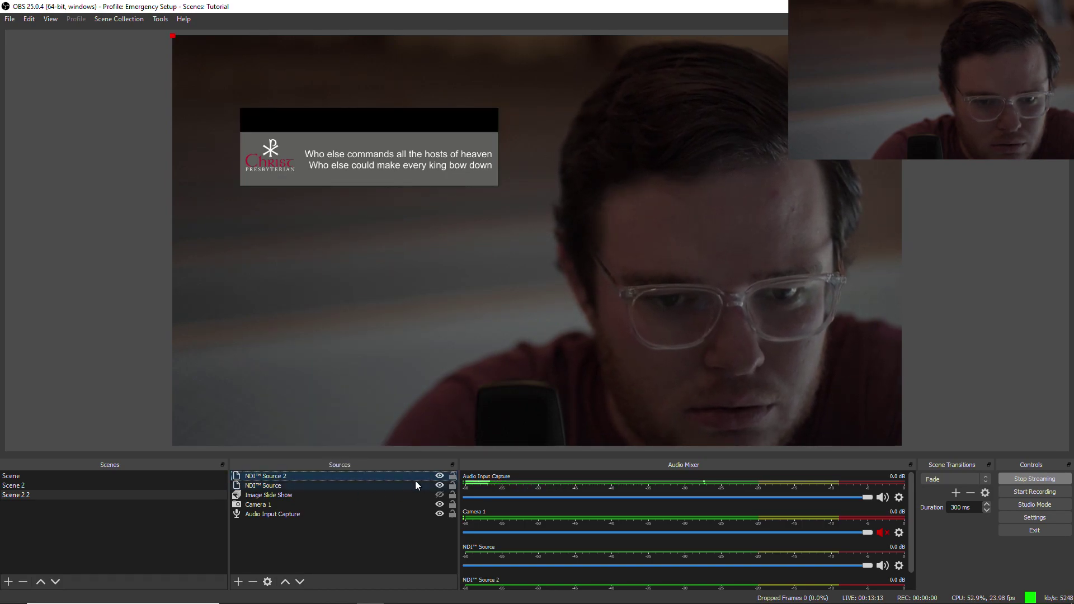
left_click(415, 486)
right_click(414, 486)
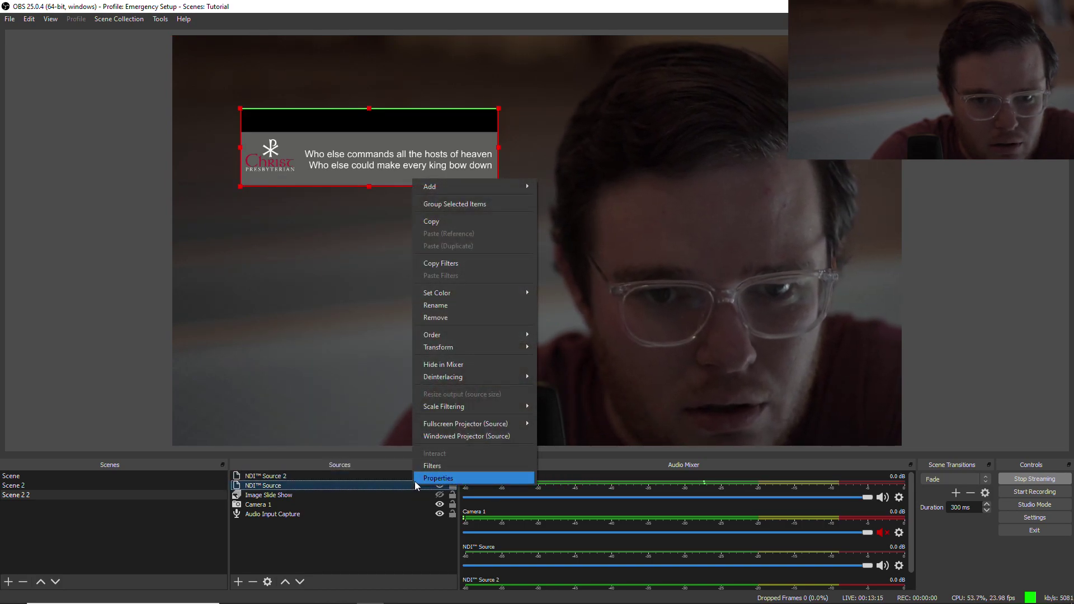
mouse_move(469, 348)
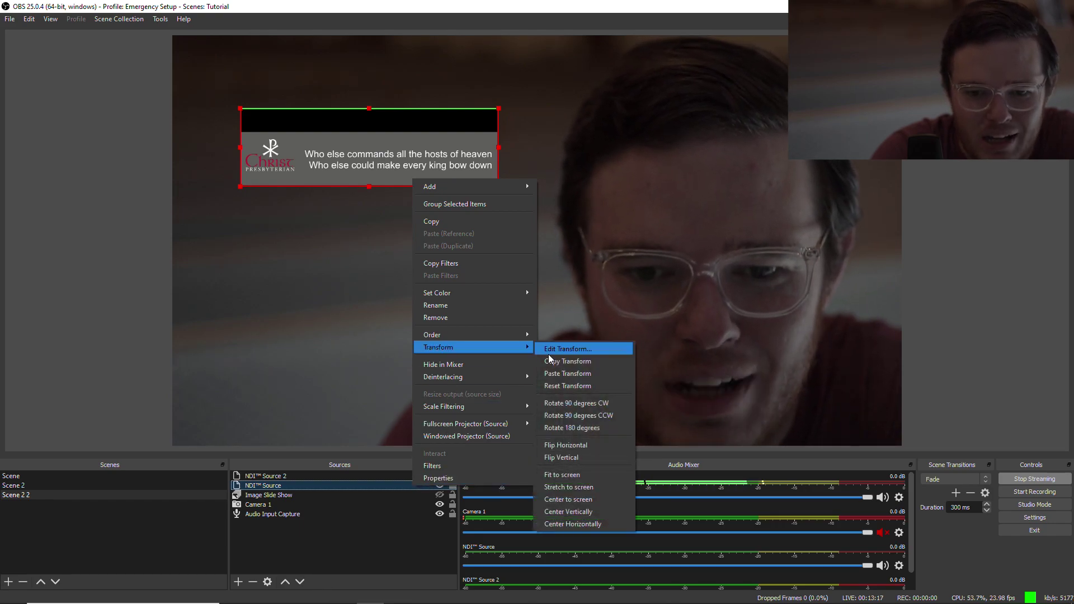
left_click(567, 350)
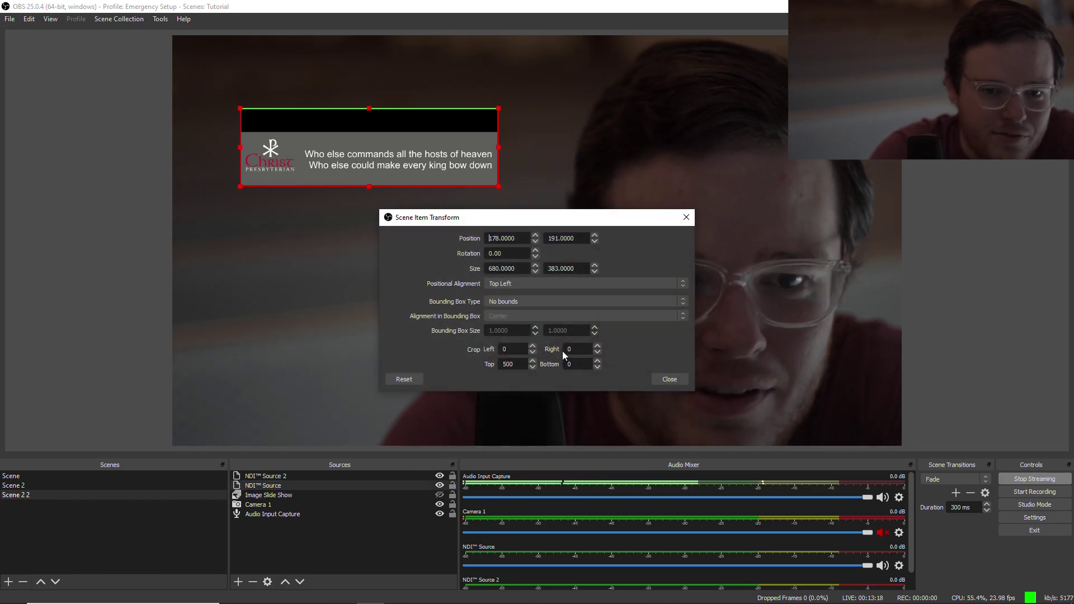
Step: Raise the lyric source's top crop from 509 to 517 and close the transform settings
left_click(533, 361)
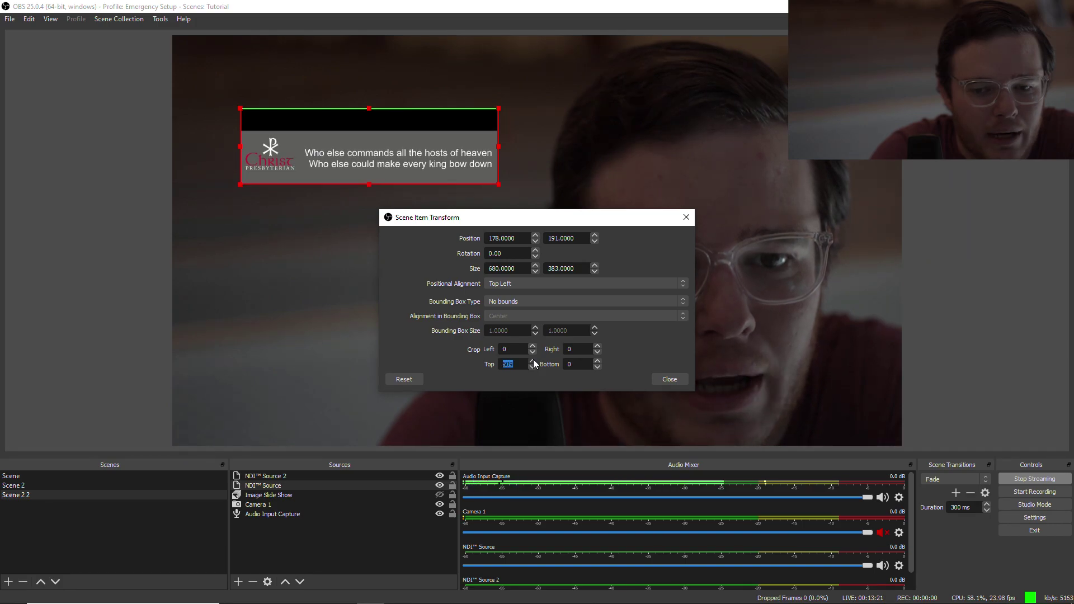
left_click(532, 360)
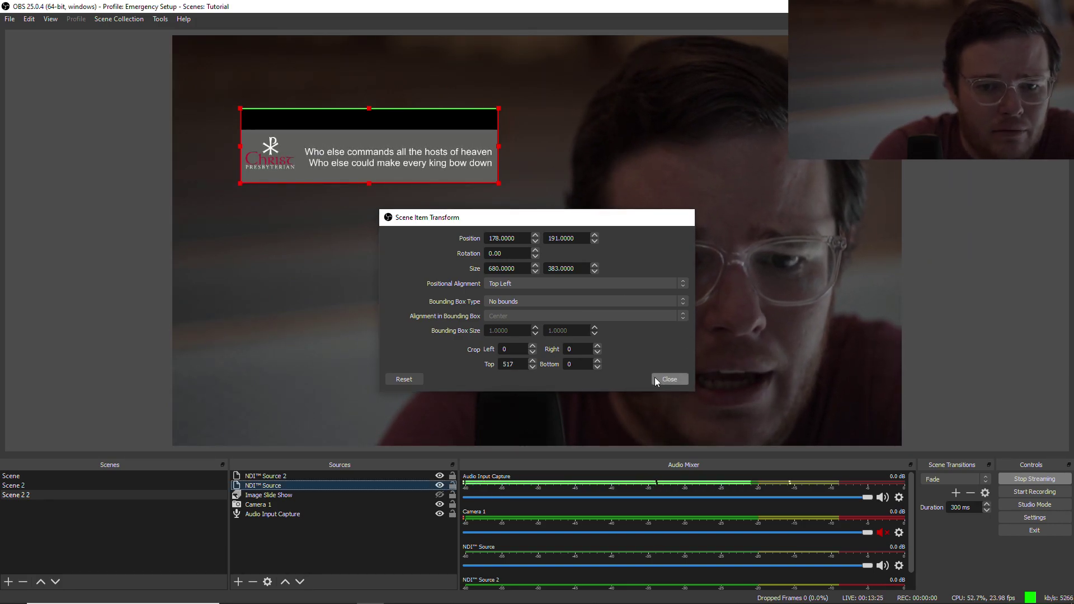
left_click(669, 379)
Step: Move and slightly enlarge the lyric bar into the lower-left of the preview
left_click_drag(401, 178, 370, 291)
left_click_drag(480, 266, 489, 284)
left_click_drag(327, 324, 357, 386)
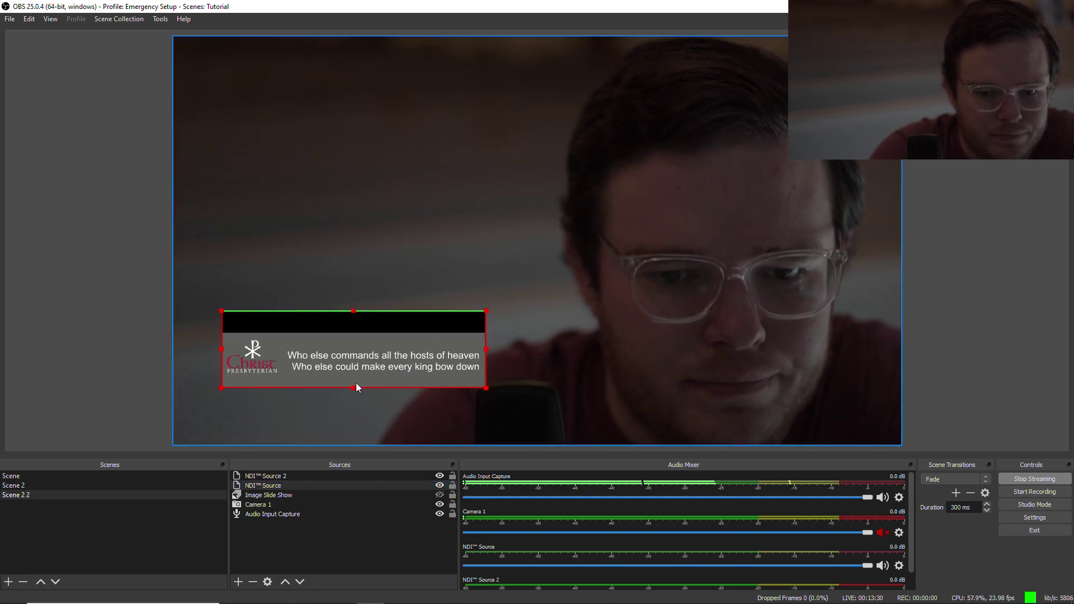
Step: Hide the NDI™ Source with its eye icon, then reselect it in the Sources list
left_click(439, 485)
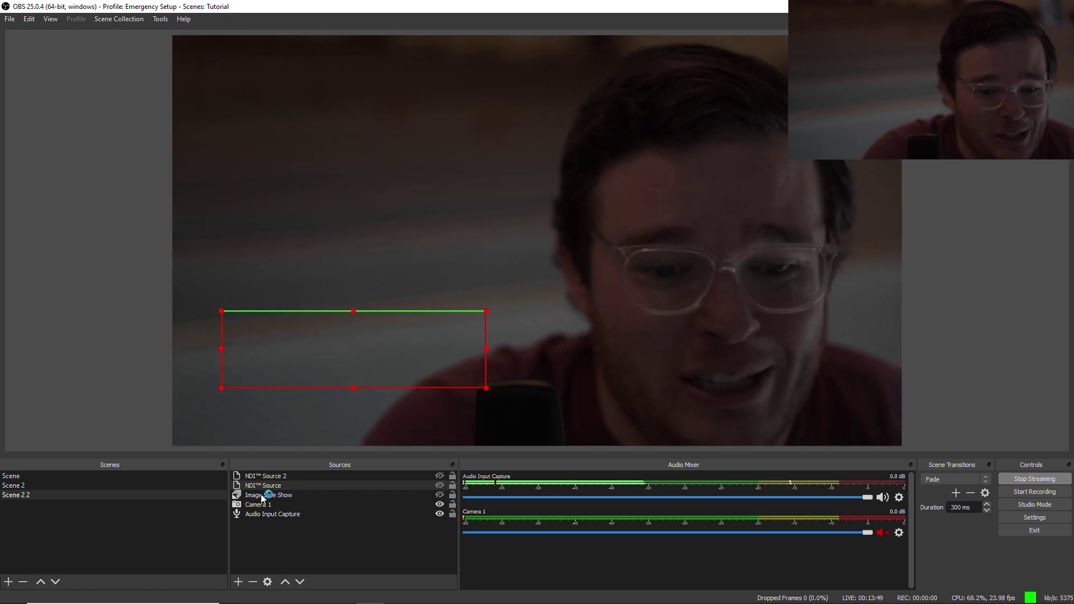
left_click(287, 478)
left_click(285, 483)
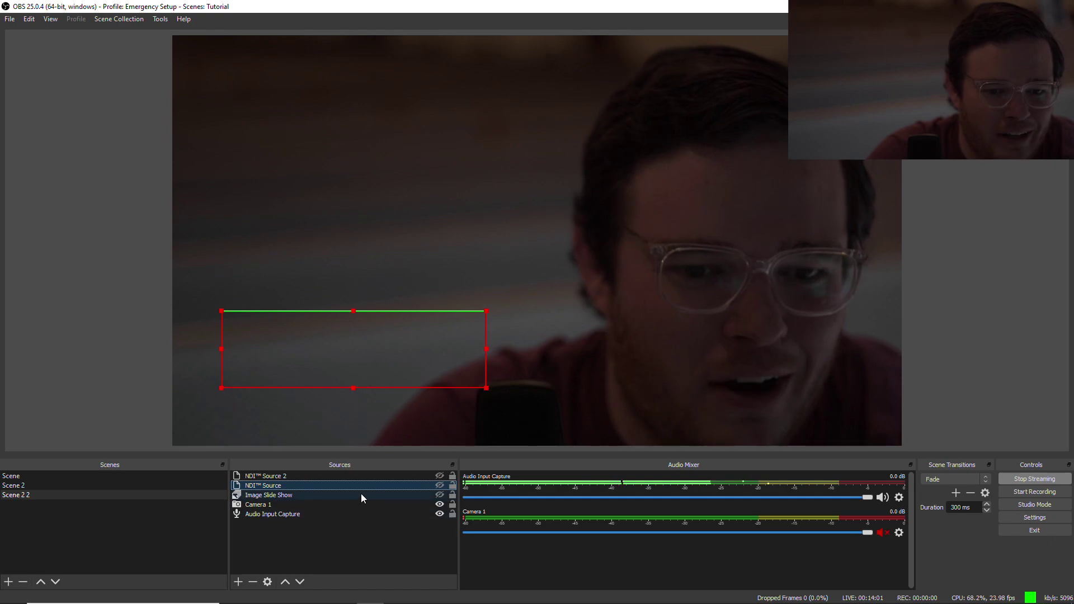
mouse_move(608, 600)
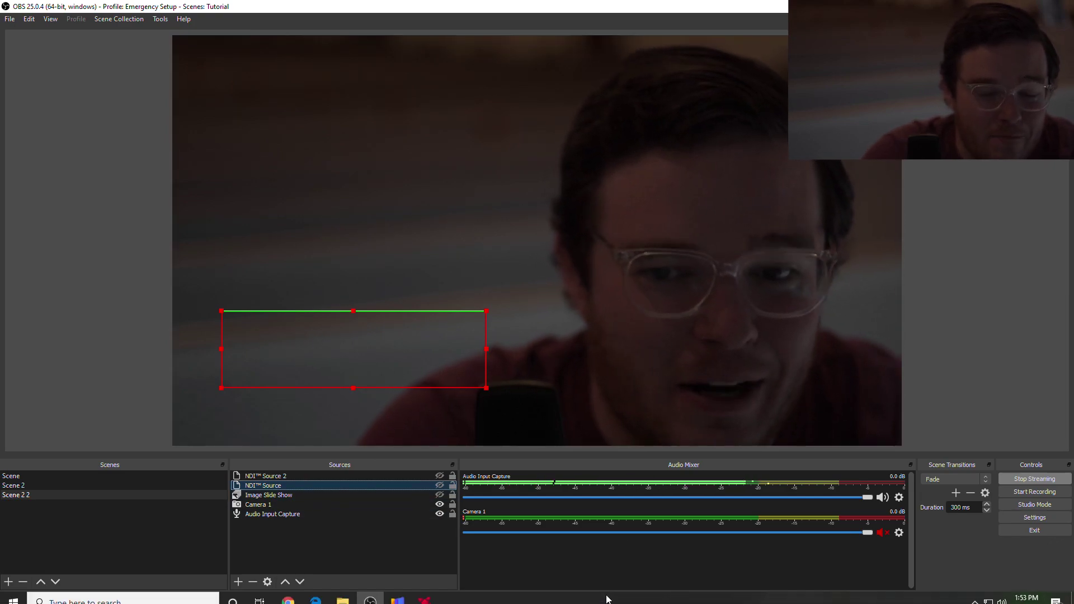